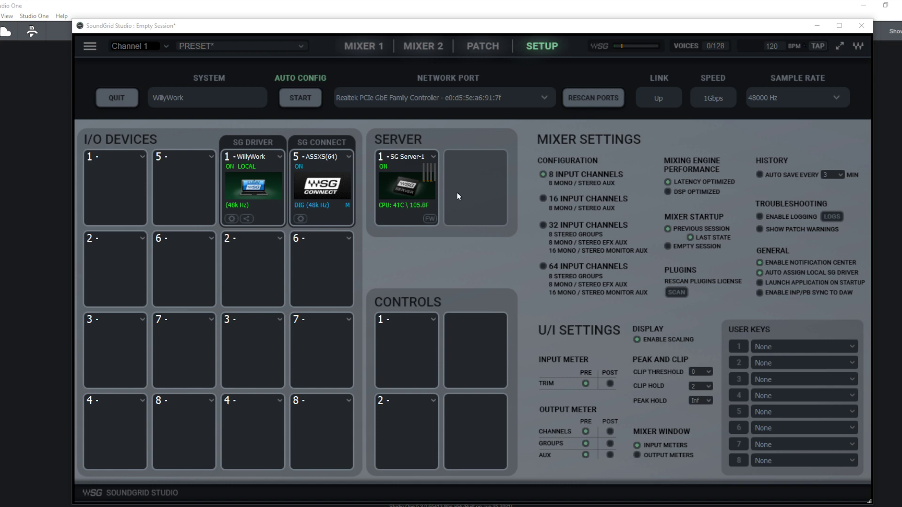
Minimize Studio One, reposition the SoundGrid Studio window and check the SG server's network buffer options
{"action": "left_click", "coordinate": [863, 6]}
{"action": "left_click_drag", "start_coordinate": [495, 28], "coordinate": [478, 21]}
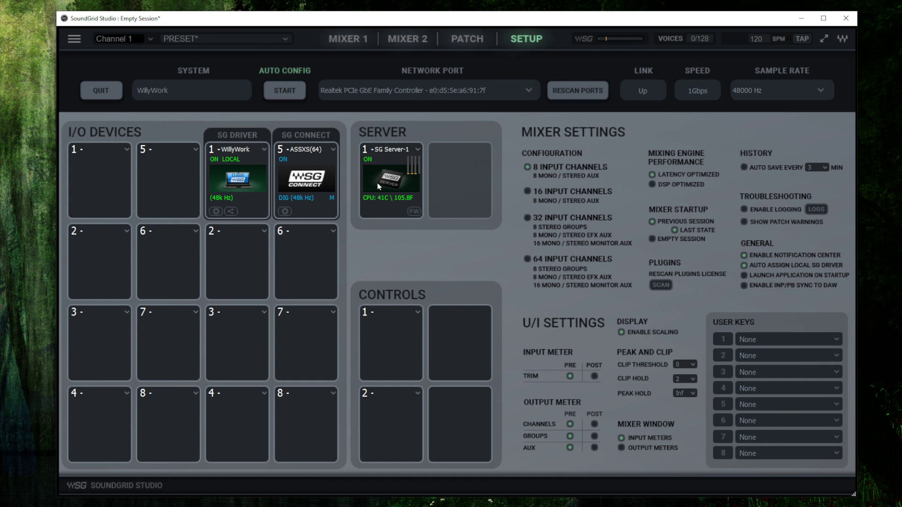
{"action": "left_click", "coordinate": [416, 149]}
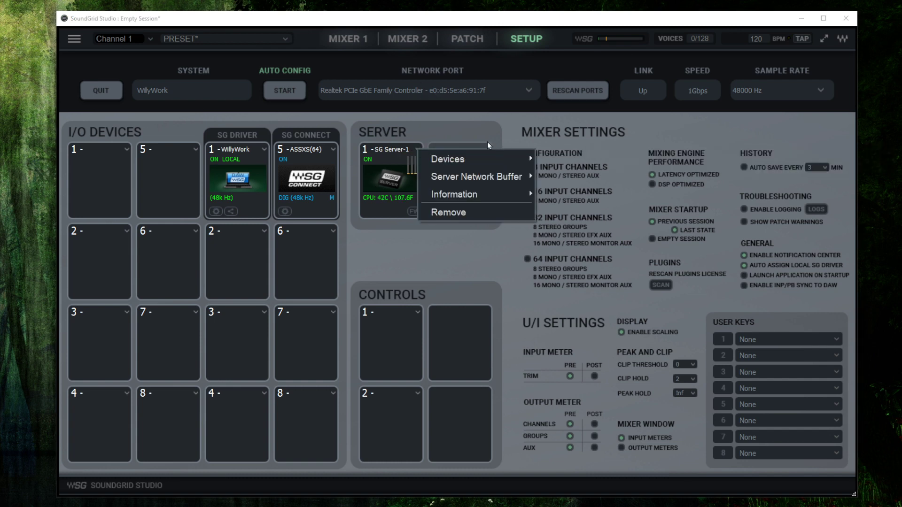
{"action": "mouse_move", "coordinate": [496, 177]}
{"action": "left_click", "coordinate": [408, 255]}
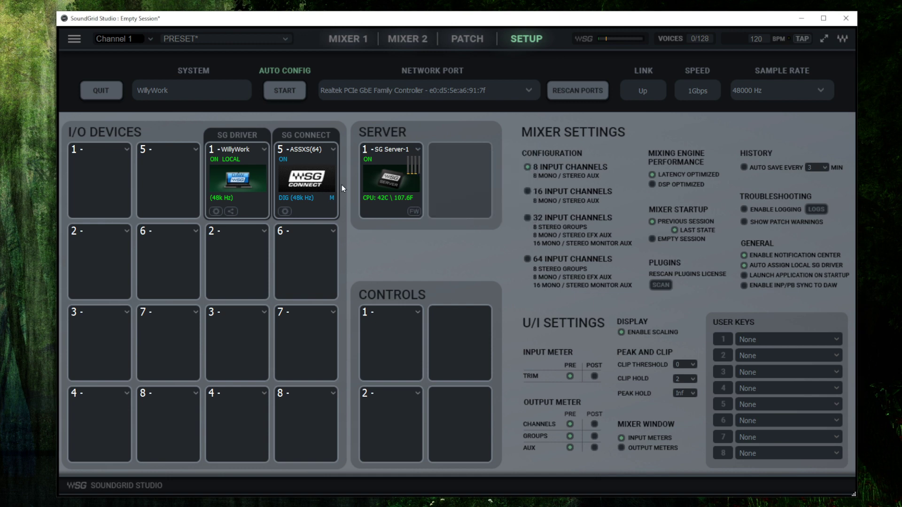
Check the driver network buffer options of the SG Connect device and of the local SG driver
{"action": "left_click", "coordinate": [334, 150]}
{"action": "mouse_move", "coordinate": [428, 231]}
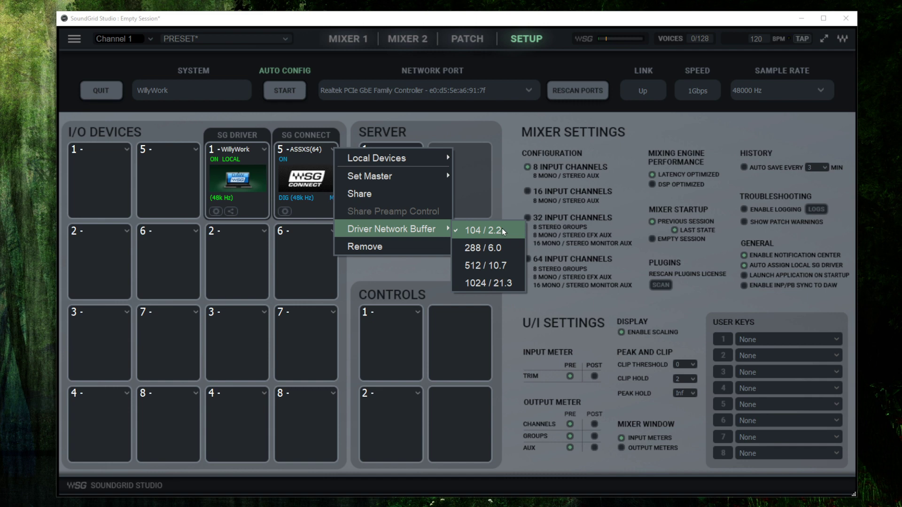
{"action": "left_click", "coordinate": [356, 273]}
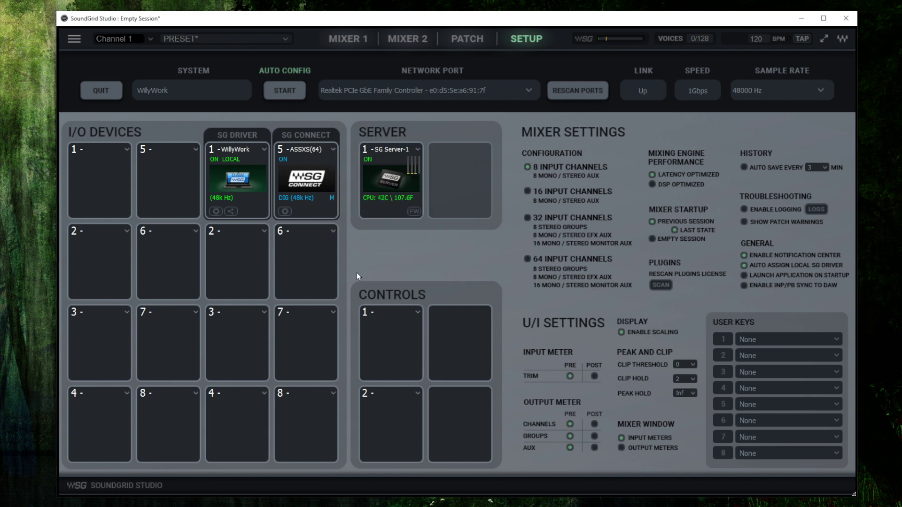
{"action": "left_click", "coordinate": [264, 150]}
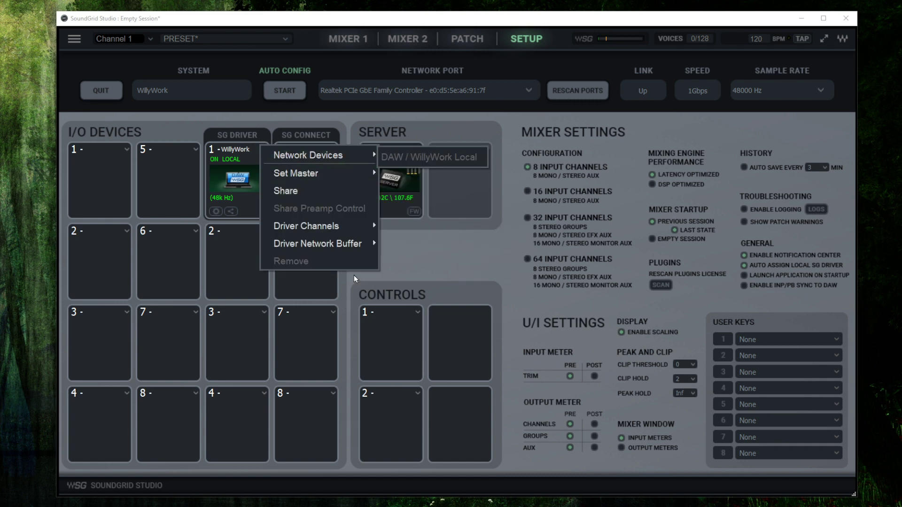
{"action": "mouse_move", "coordinate": [343, 244]}
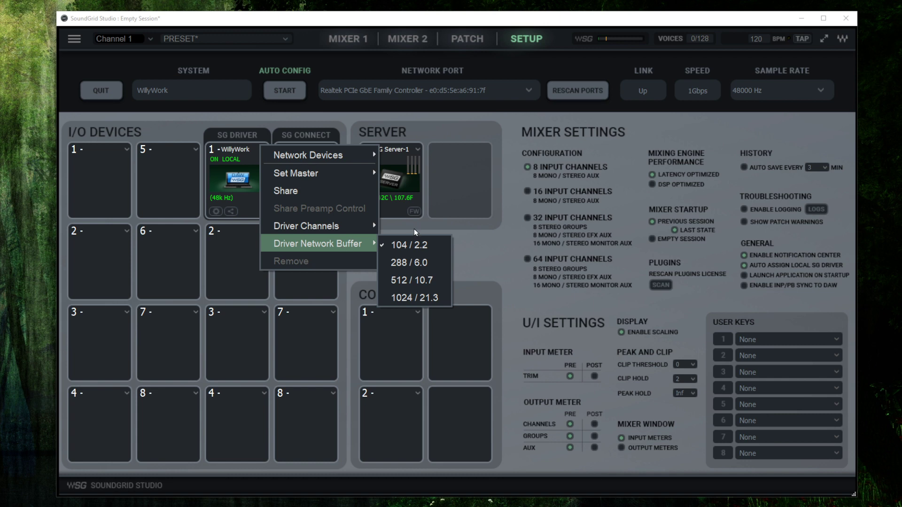
{"action": "left_click", "coordinate": [445, 239]}
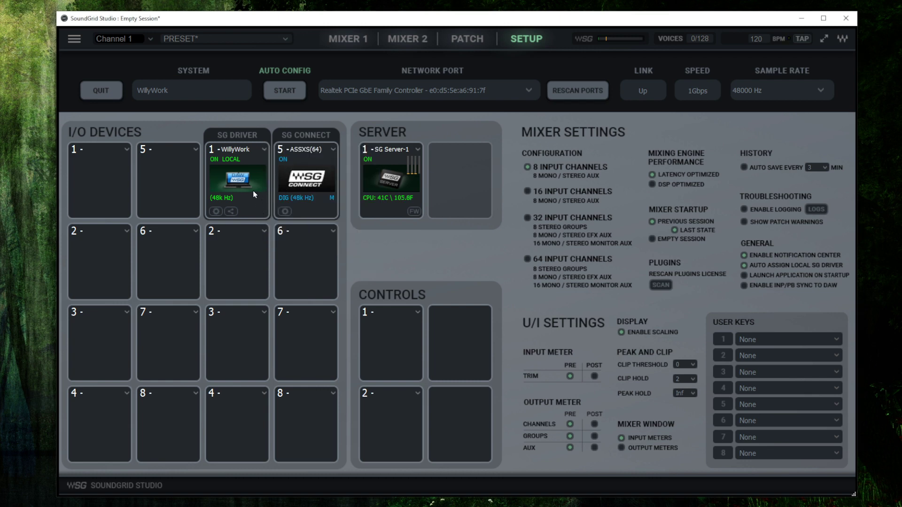
Set the SG Connect device's ASIO latency to 2 ms and accept the ASIO Control Panel settings
{"action": "left_click", "coordinate": [284, 211]}
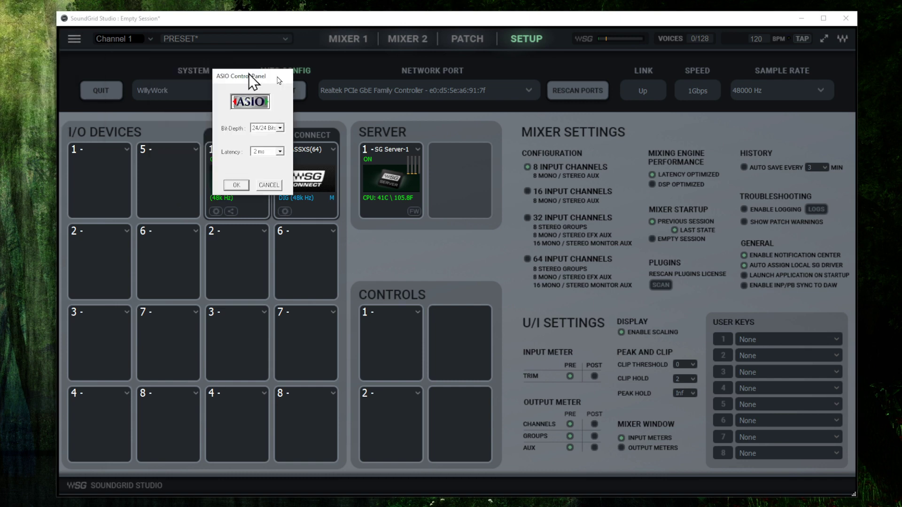
{"action": "left_click_drag", "start_coordinate": [23, 9], "coordinate": [491, 137]}
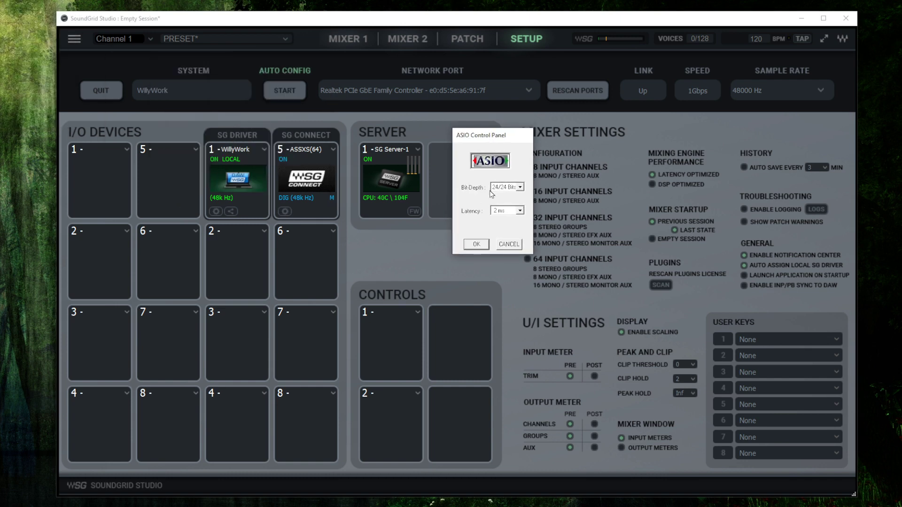
{"action": "left_click", "coordinate": [517, 212]}
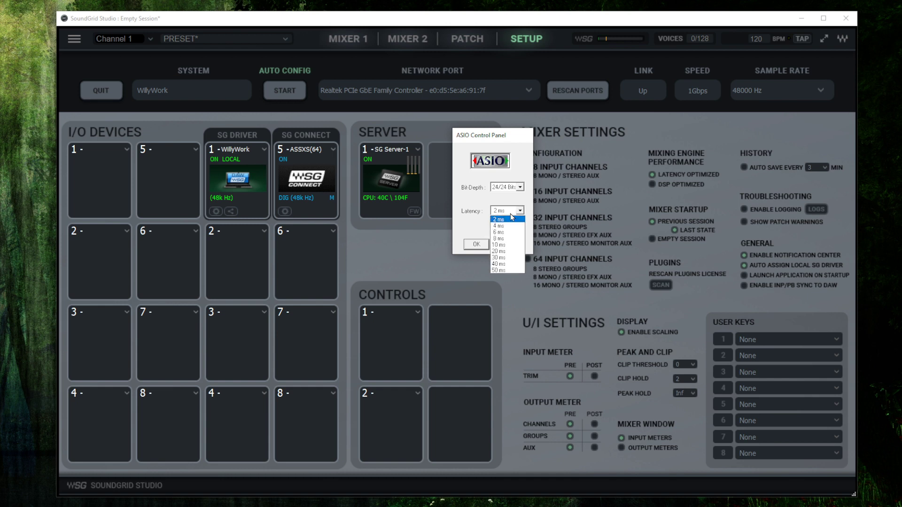
{"action": "left_click", "coordinate": [510, 220]}
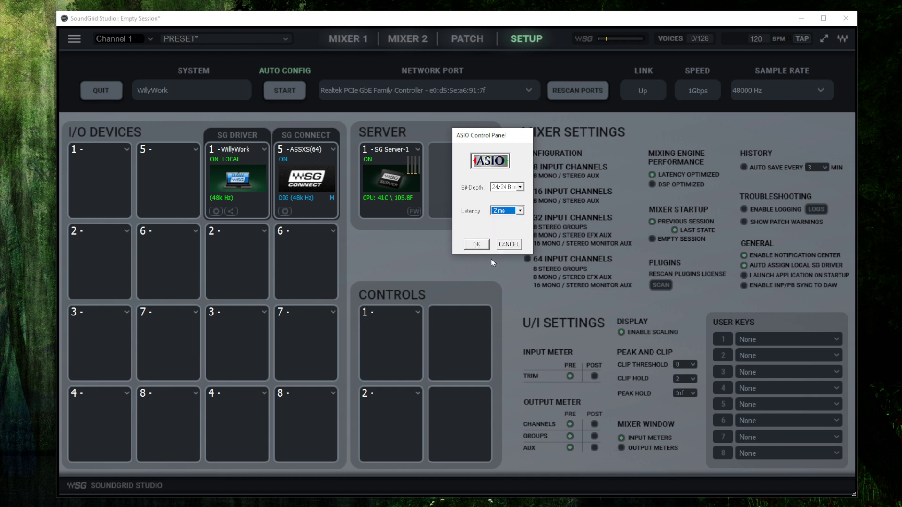
{"action": "left_click", "coordinate": [476, 248]}
{"action": "left_click", "coordinate": [476, 247]}
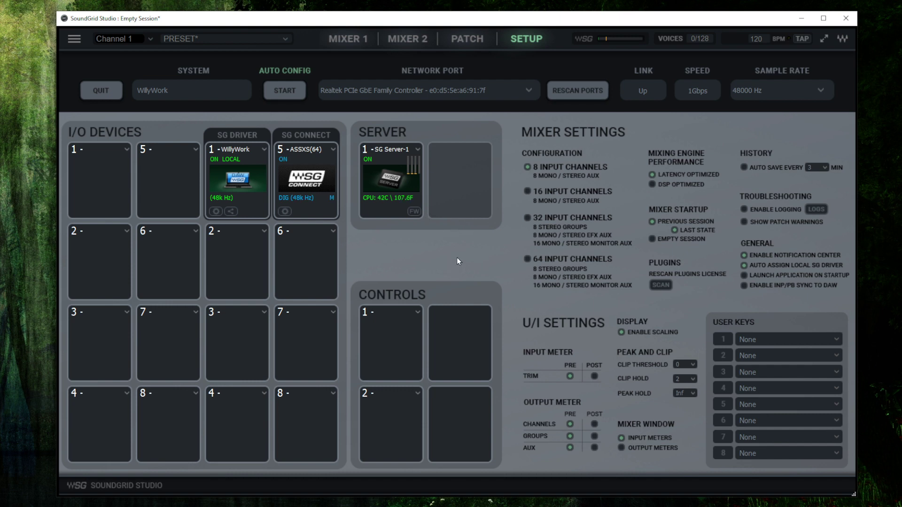
Look over the Mixer 1 channels, then view the input patch grid with the ASUS Xonar device shown and hidden
{"action": "left_click", "coordinate": [357, 37]}
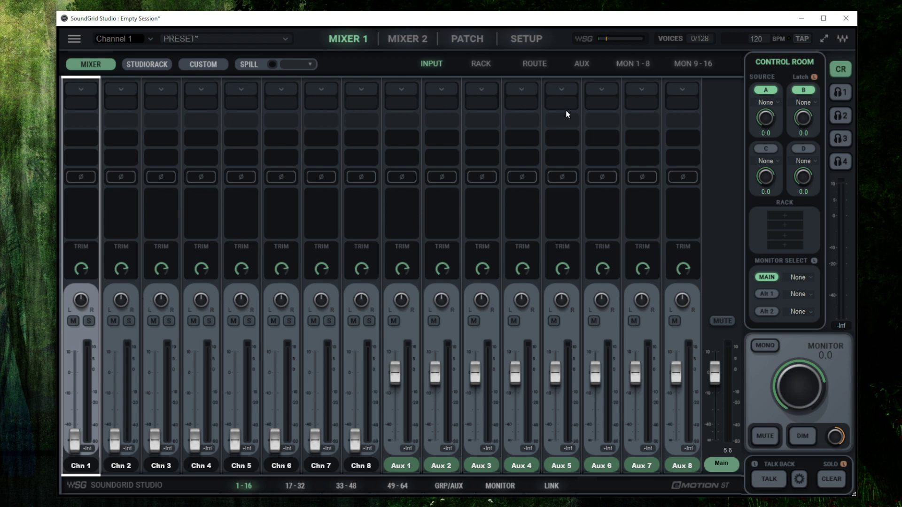
{"action": "left_click", "coordinate": [528, 40]}
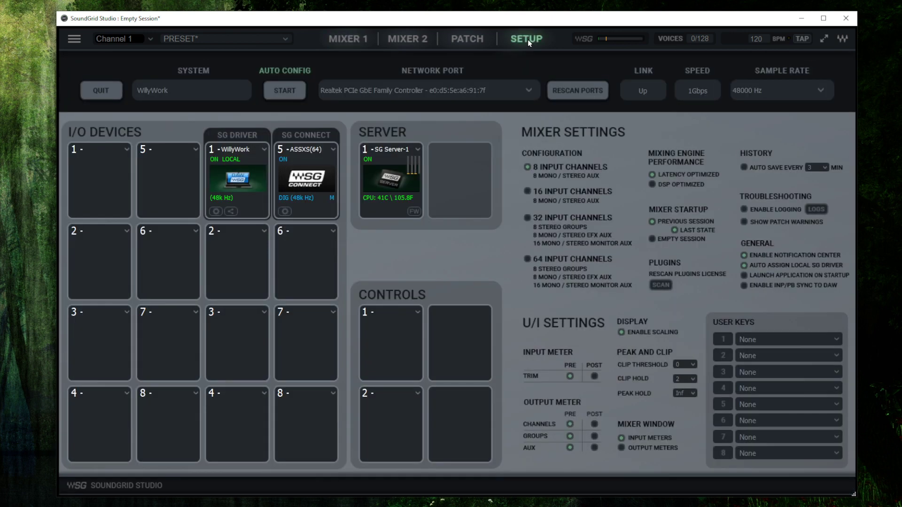
{"action": "left_click", "coordinate": [461, 39]}
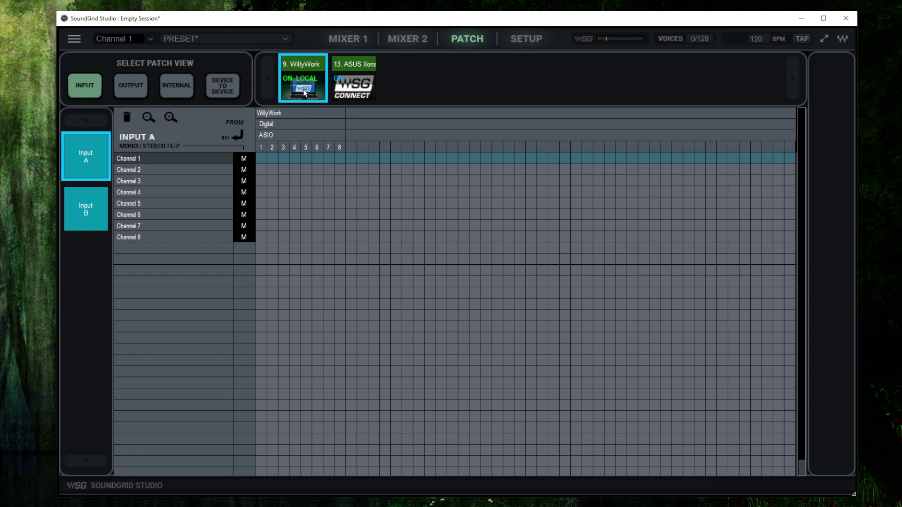
{"action": "left_click", "coordinate": [372, 86]}
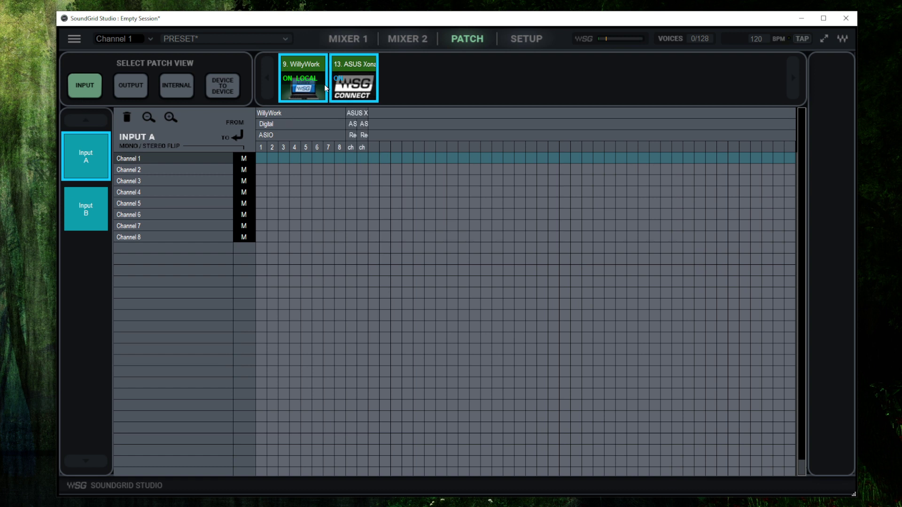
{"action": "left_click", "coordinate": [358, 89]}
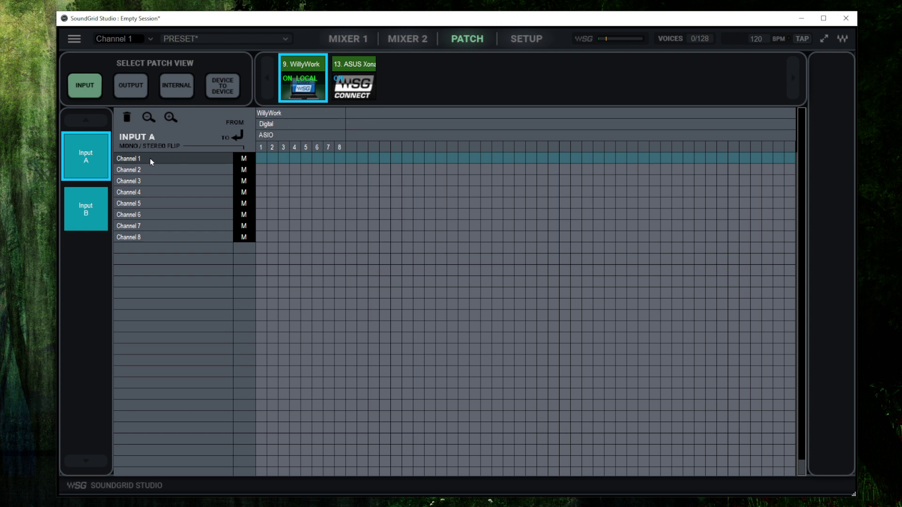
Switch Channel 1 and Channel 2 from mono to stereo in the Input A patch
{"action": "left_click", "coordinate": [158, 172]}
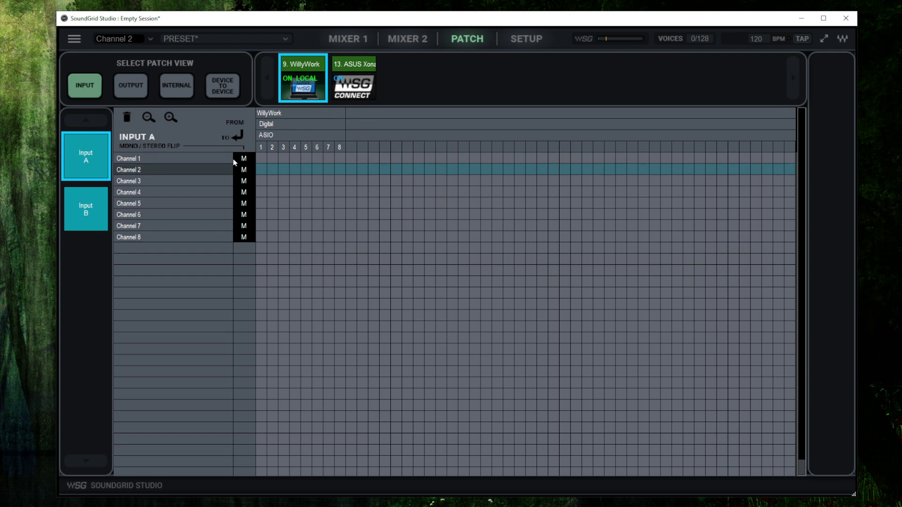
{"action": "left_click", "coordinate": [210, 157]}
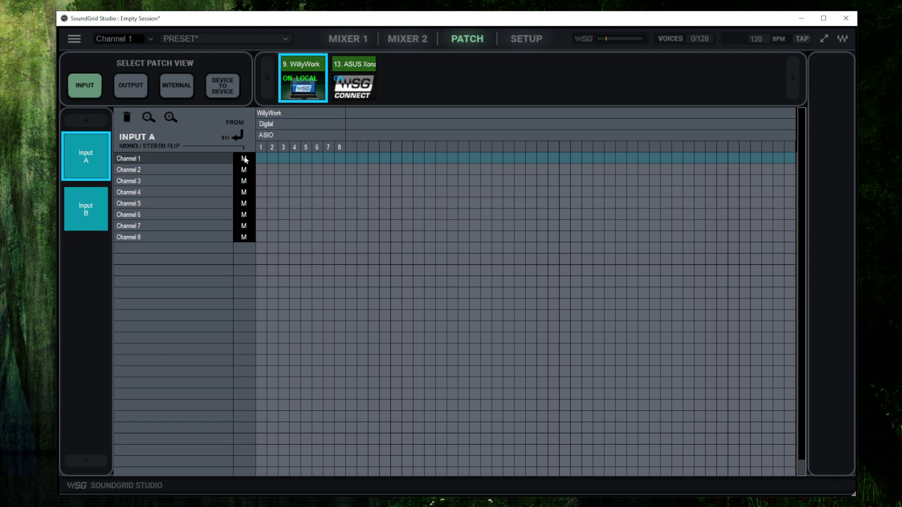
{"action": "left_click", "coordinate": [245, 159]}
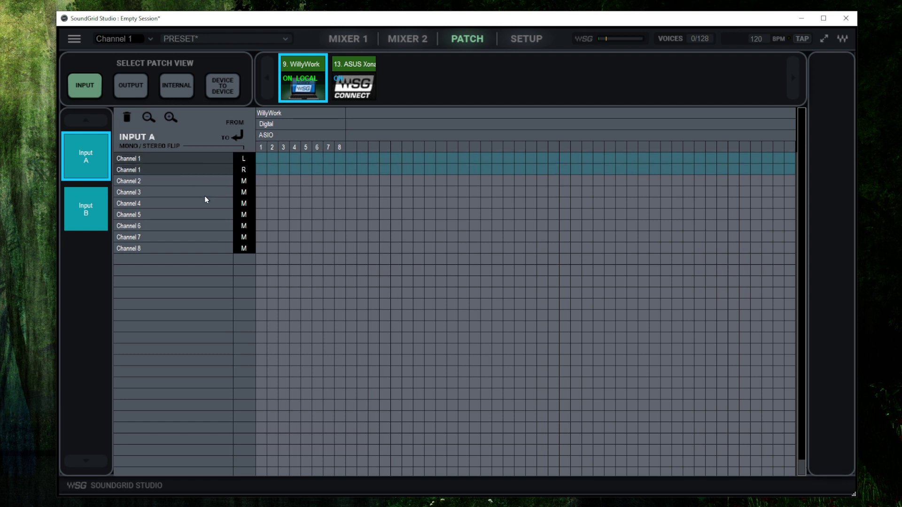
{"action": "left_click", "coordinate": [198, 180]}
{"action": "left_click", "coordinate": [245, 182]}
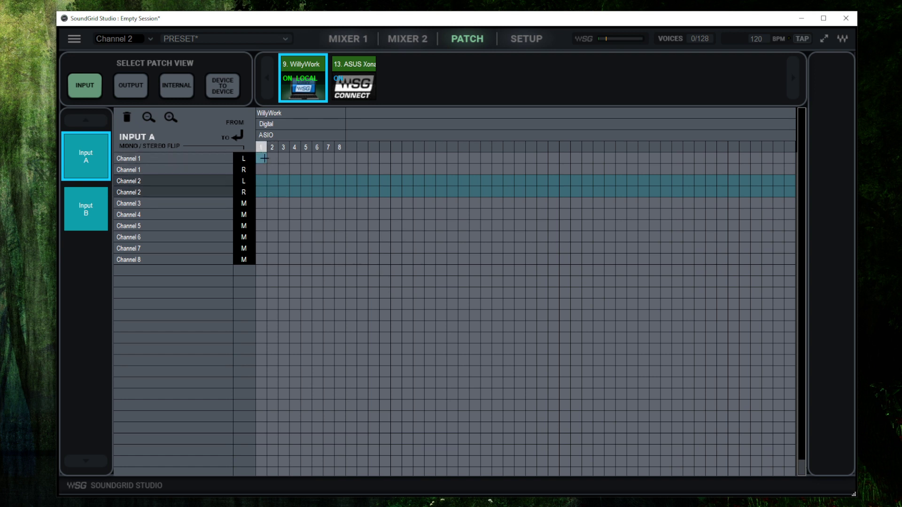
Patch the local driver's ASIO 1 and 2 to Channel 1 left and right, and ASIO 3 and 4 to Channel 2 left and right
{"action": "left_click", "coordinate": [261, 159]}
{"action": "left_click", "coordinate": [272, 169]}
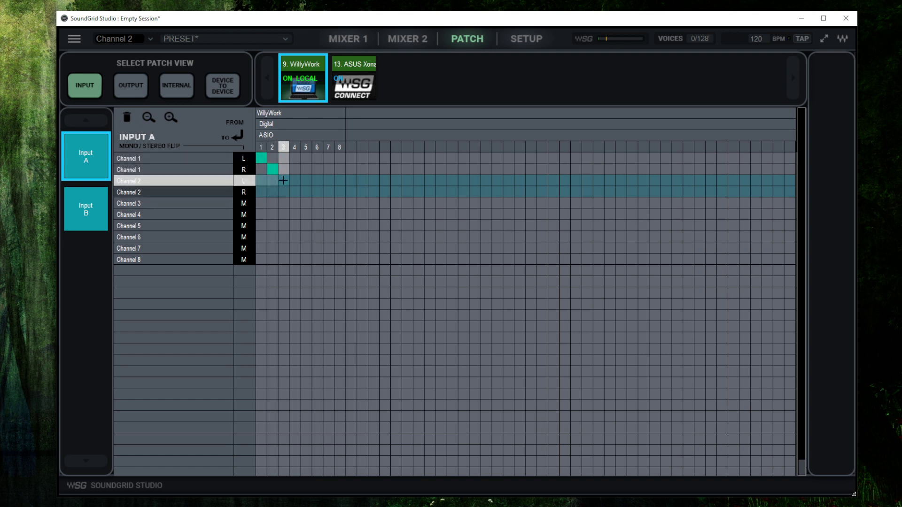
{"action": "left_click", "coordinate": [283, 181]}
{"action": "left_click", "coordinate": [295, 192]}
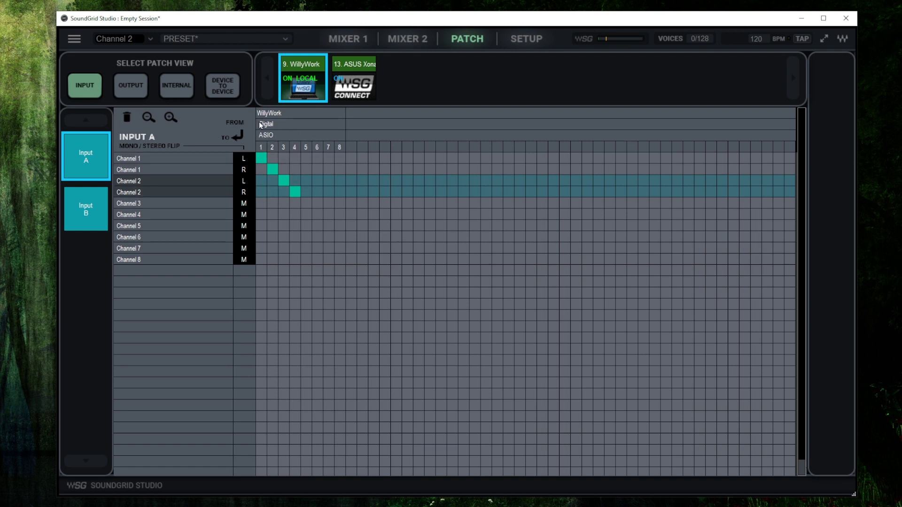
{"action": "left_click", "coordinate": [273, 171]}
{"action": "left_click", "coordinate": [174, 165]}
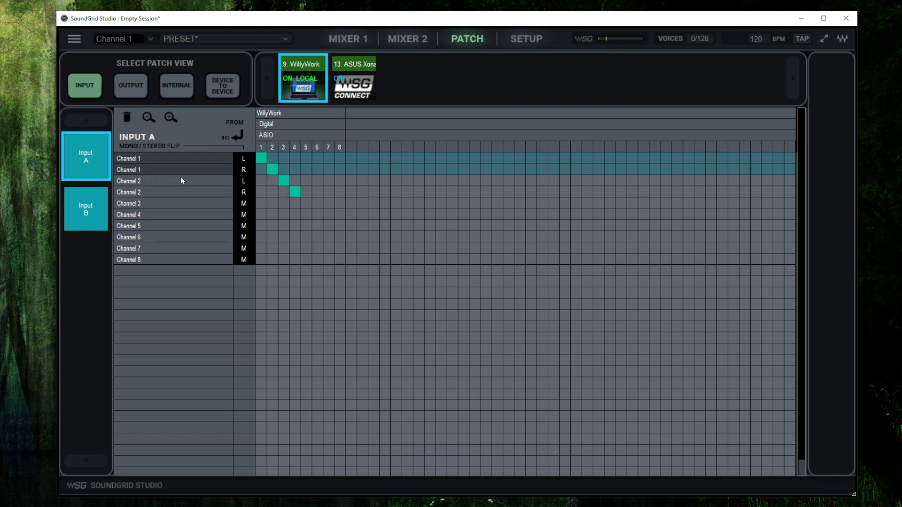
{"action": "left_click", "coordinate": [181, 178]}
{"action": "left_click", "coordinate": [178, 165]}
{"action": "left_click", "coordinate": [186, 178]}
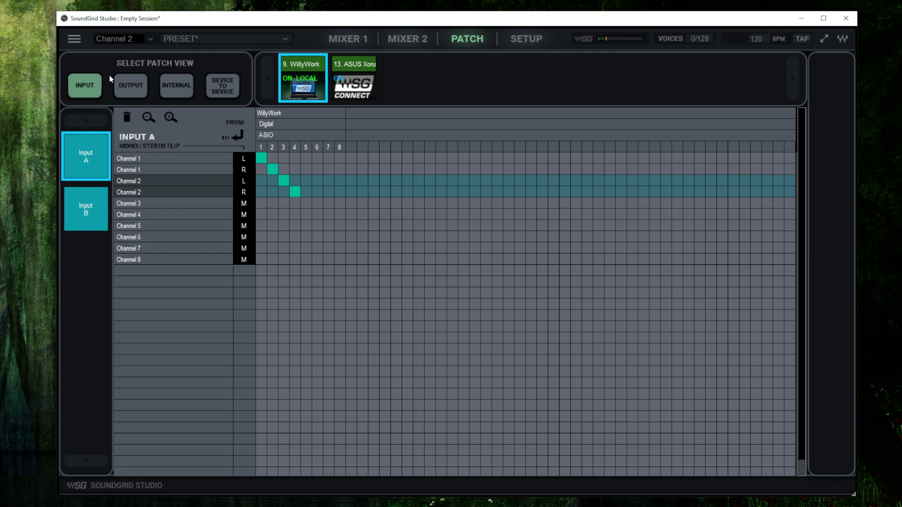
Patch the Main left and right mix outputs to the first and second HP channels of the ASUS Xonar device
{"action": "left_click", "coordinate": [131, 86]}
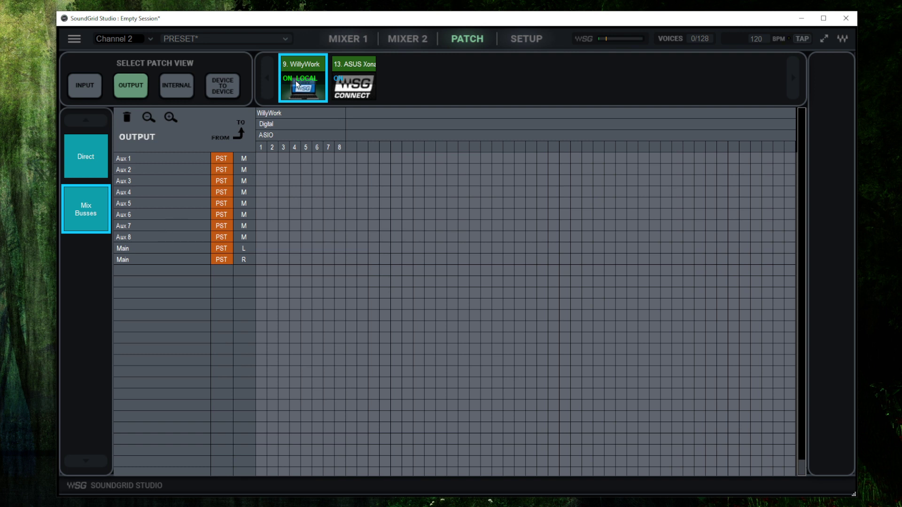
{"action": "left_click", "coordinate": [348, 85]}
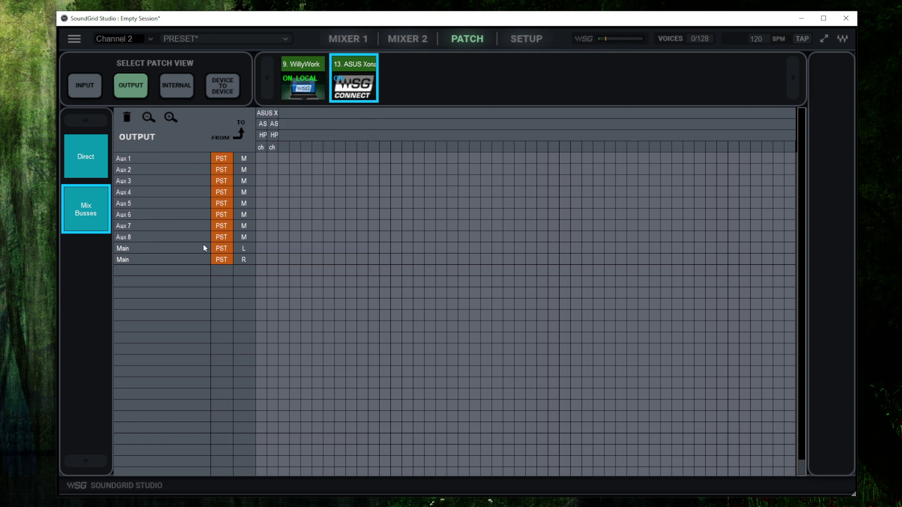
{"action": "left_click", "coordinate": [262, 248]}
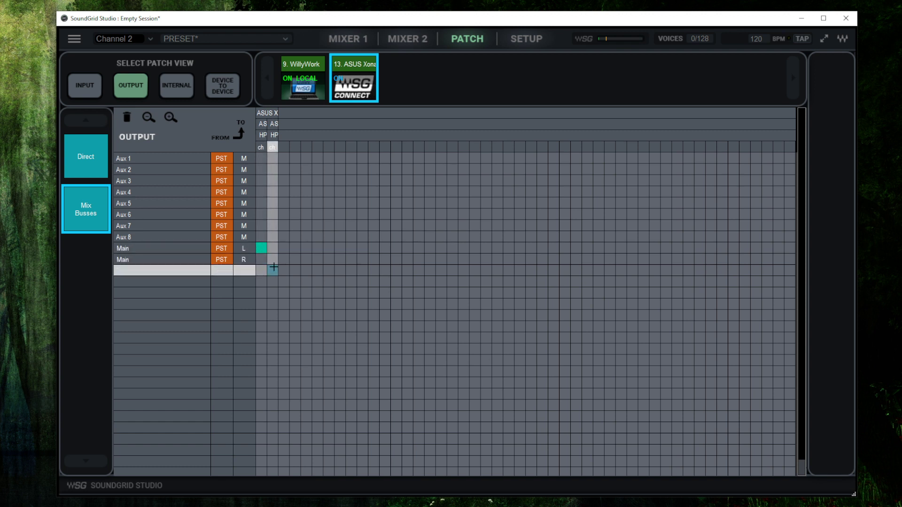
{"action": "left_click", "coordinate": [272, 260]}
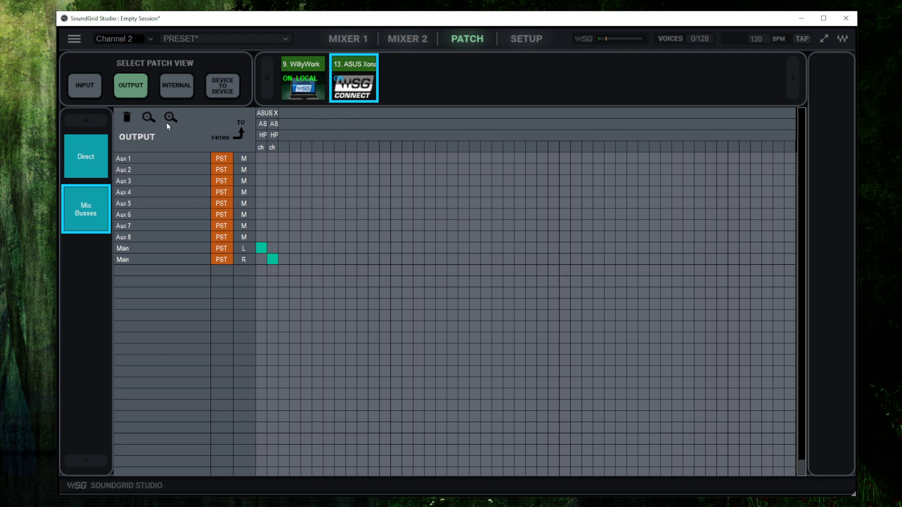
Review the input and output patches with both devices shown, and display both devices as sources in the device-to-device patch
{"action": "left_click", "coordinate": [80, 91]}
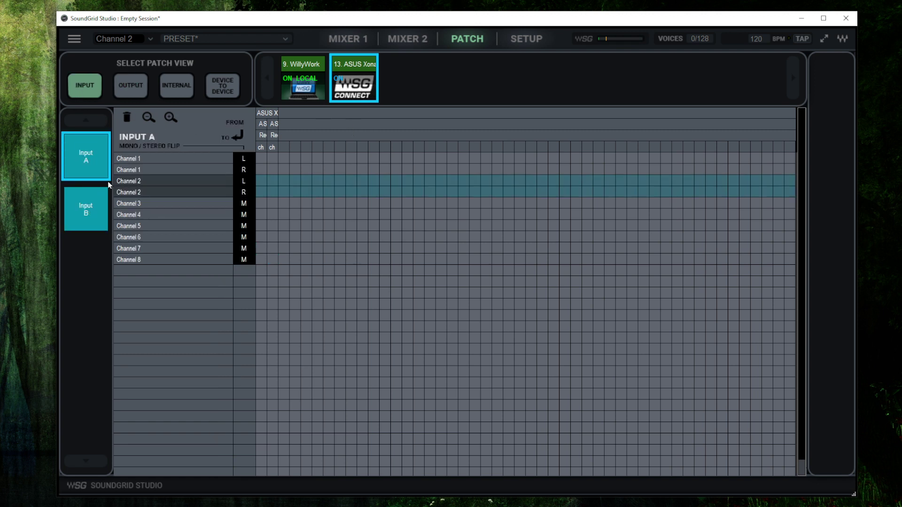
{"action": "left_click", "coordinate": [305, 94]}
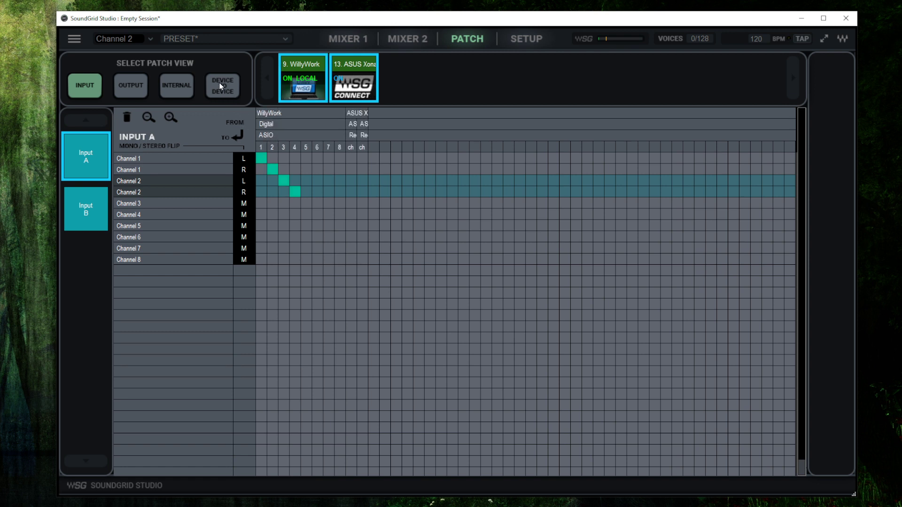
{"action": "left_click", "coordinate": [130, 88]}
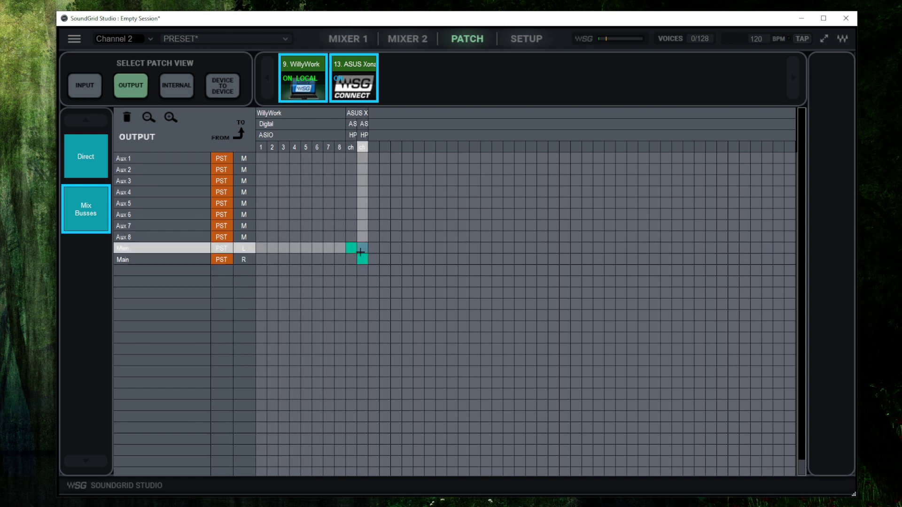
{"action": "left_click", "coordinate": [213, 88]}
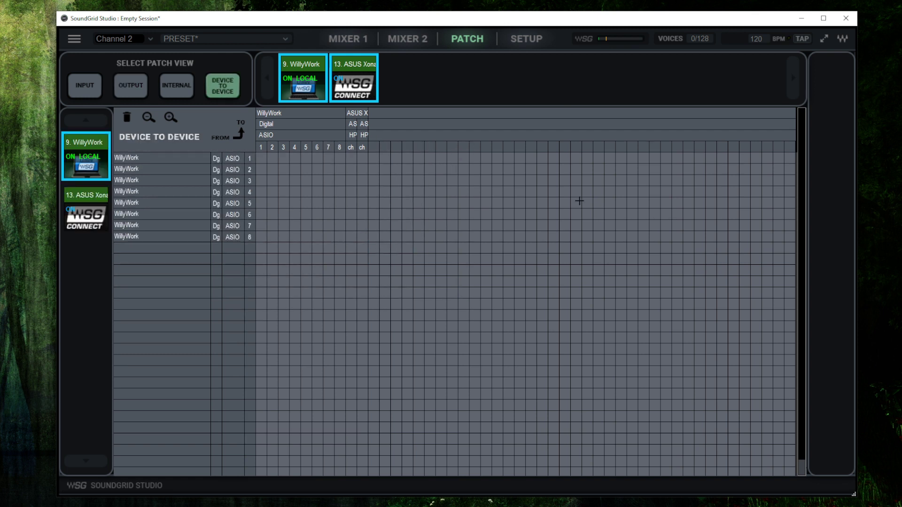
{"action": "left_click", "coordinate": [93, 224]}
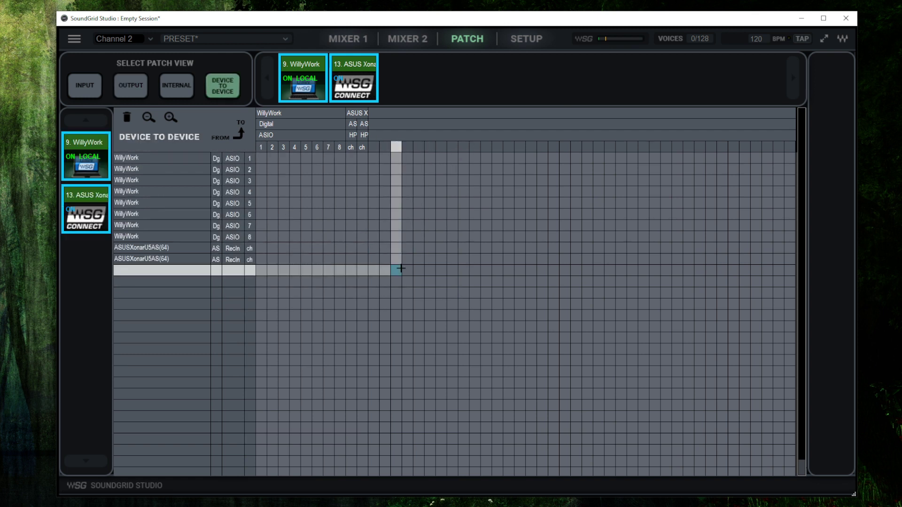
Review the internal routing patch of the channels to Main, and return to the first mixer view
{"action": "left_click", "coordinate": [173, 94]}
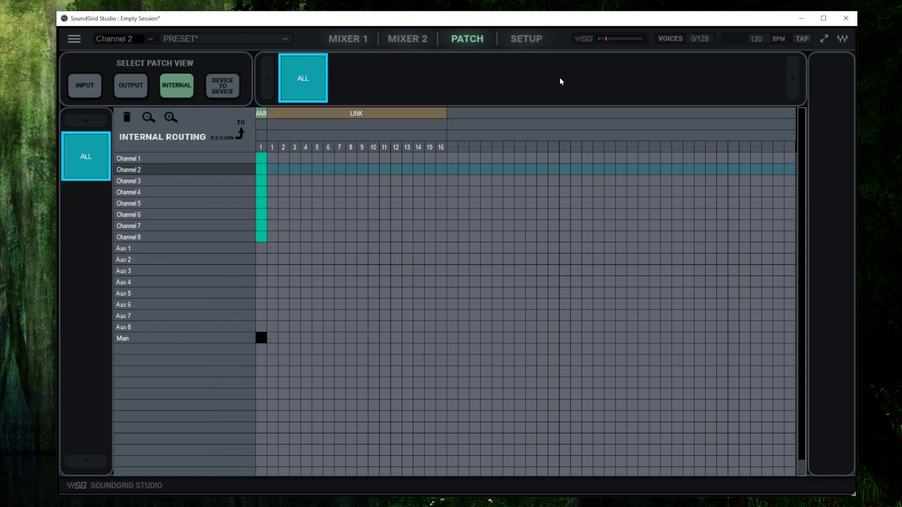
{"action": "left_click", "coordinate": [351, 38]}
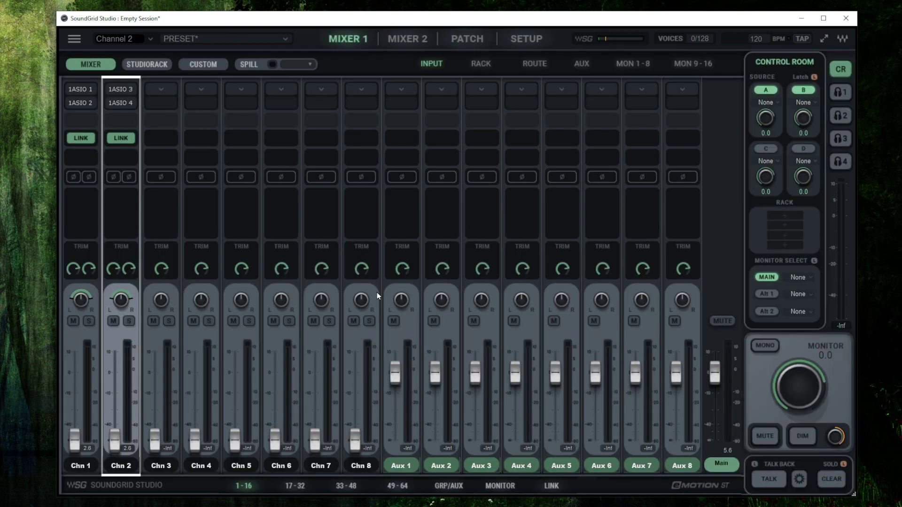
Switch to Studio One and review the Waves SoundGrid audio device settings, its driver control panel and the processing options
{"action": "mouse_move", "coordinate": [396, 506]}
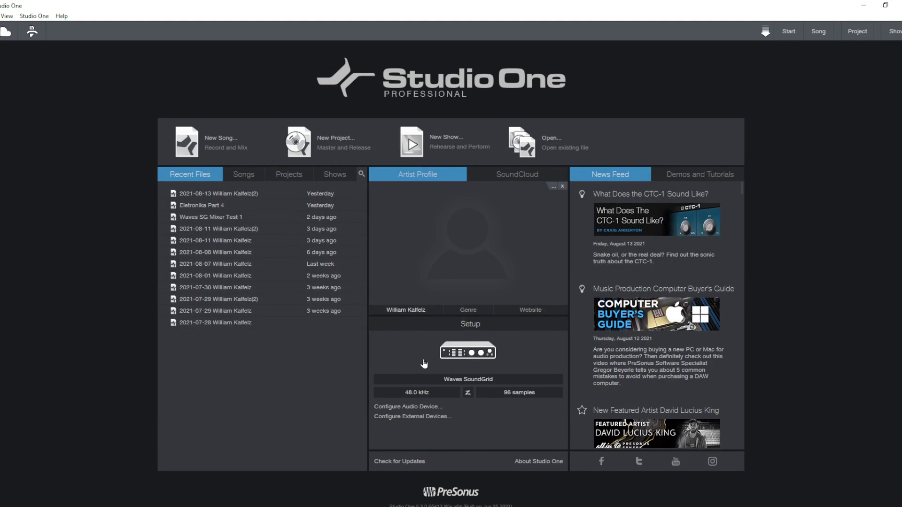
{"action": "left_click", "coordinate": [471, 354]}
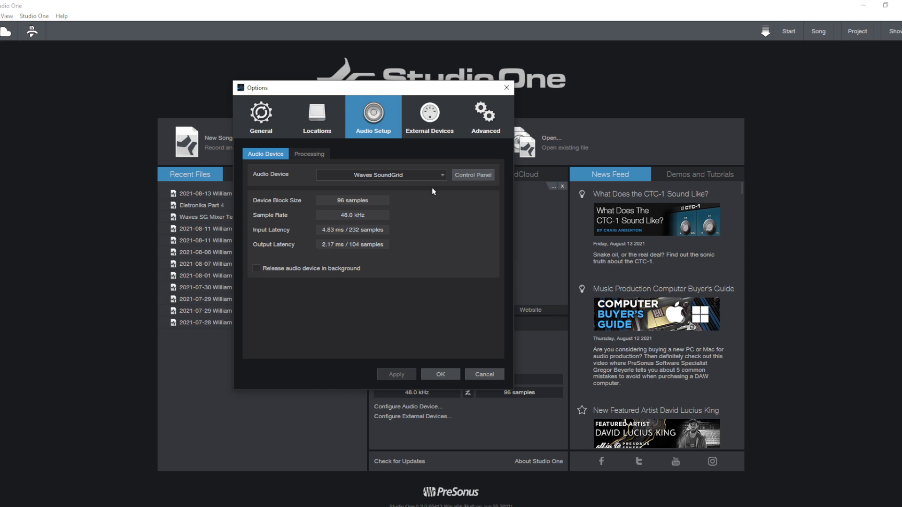
{"action": "left_click", "coordinate": [474, 175]}
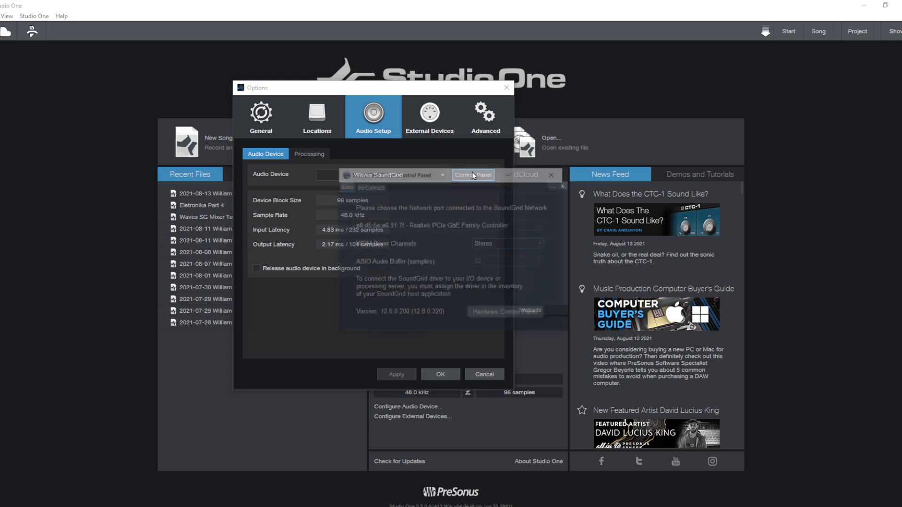
{"action": "left_click", "coordinate": [555, 172]}
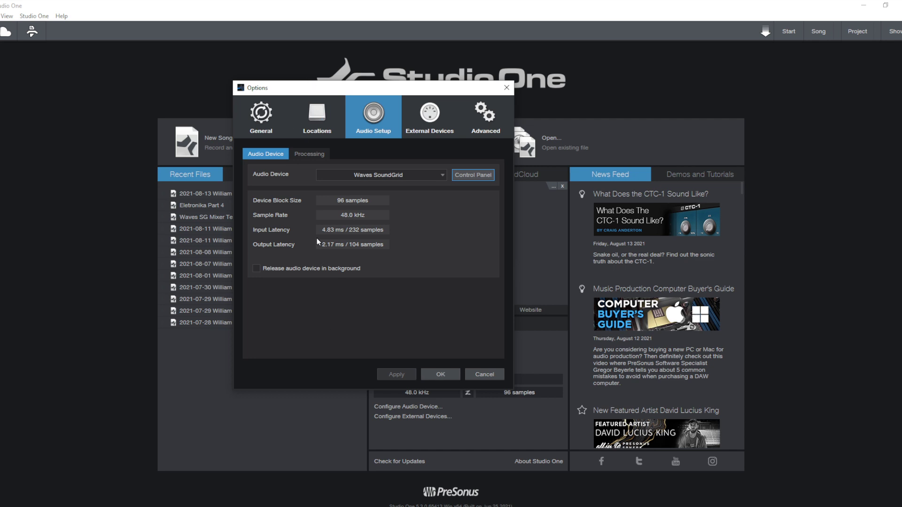
{"action": "left_click", "coordinate": [311, 154]}
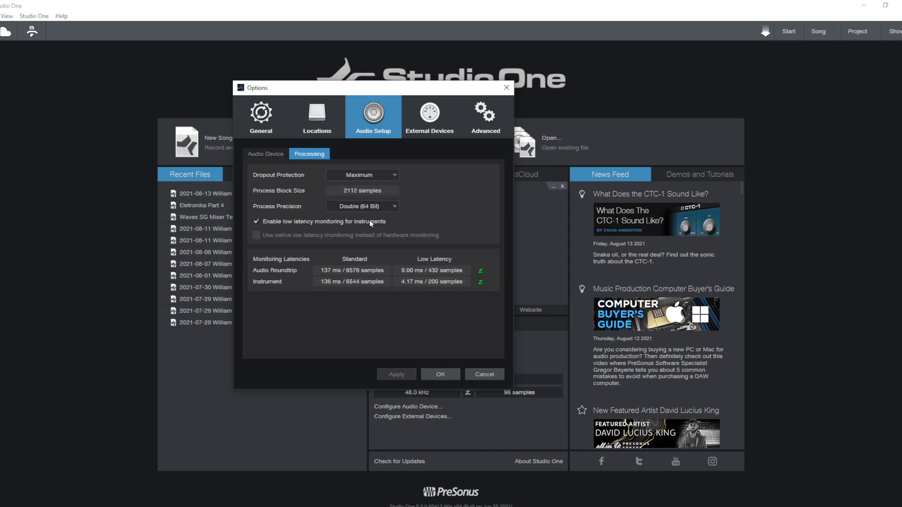
{"action": "left_click", "coordinate": [431, 370]}
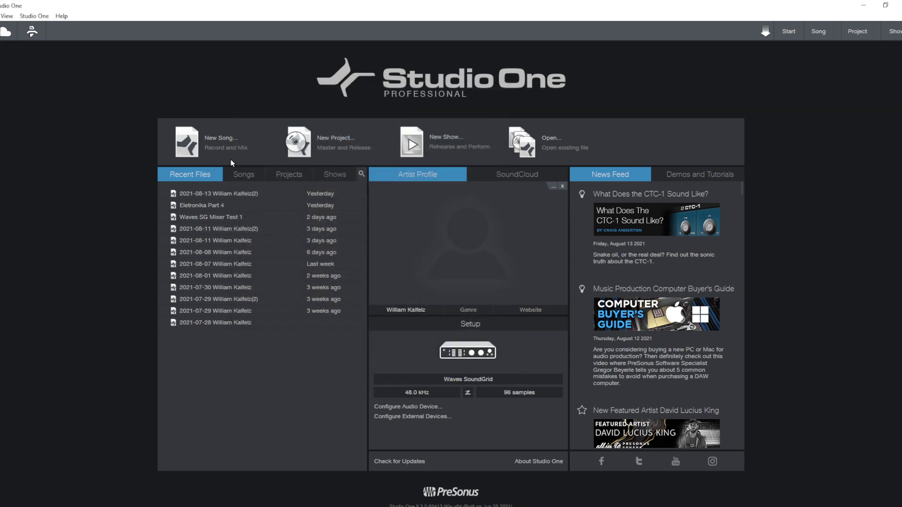
Create a new empty song at 48.0 kHz and 24 Bit, and show its mix console
{"action": "left_click", "coordinate": [216, 141]}
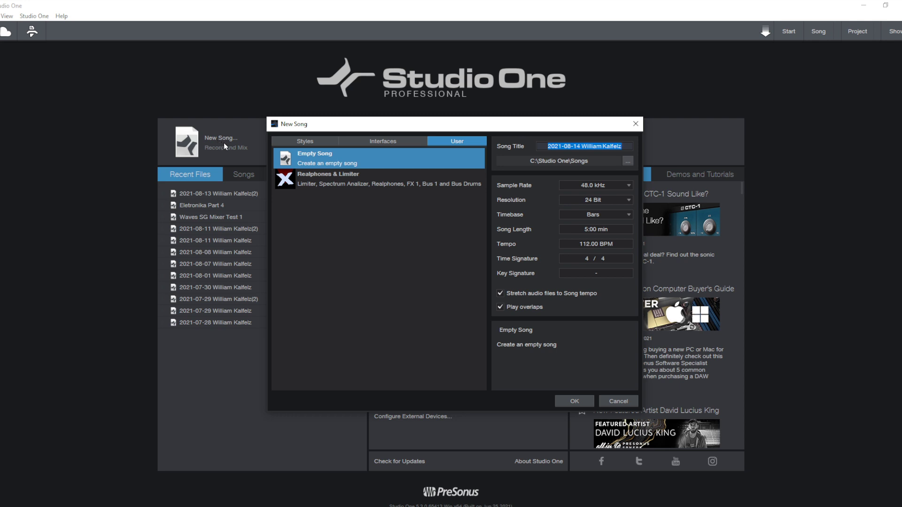
{"action": "key", "text": "Escape"}
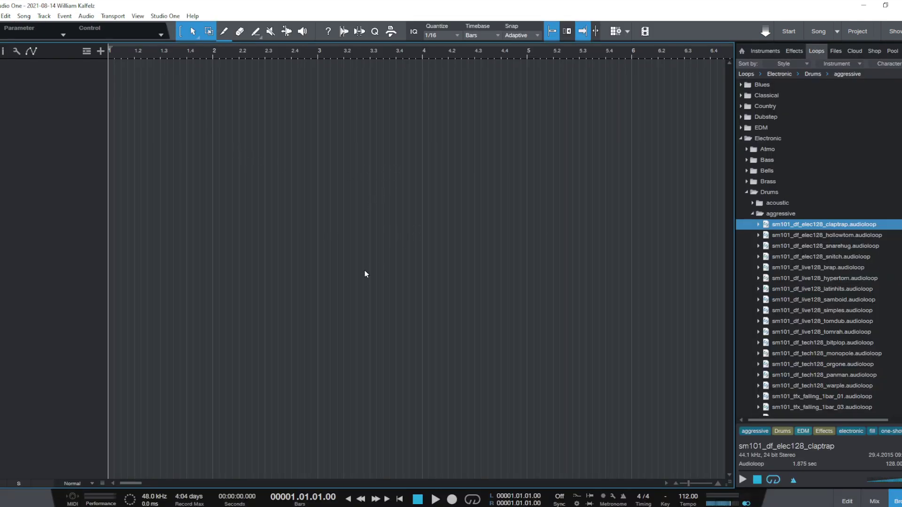
{"action": "key", "text": "F3"}
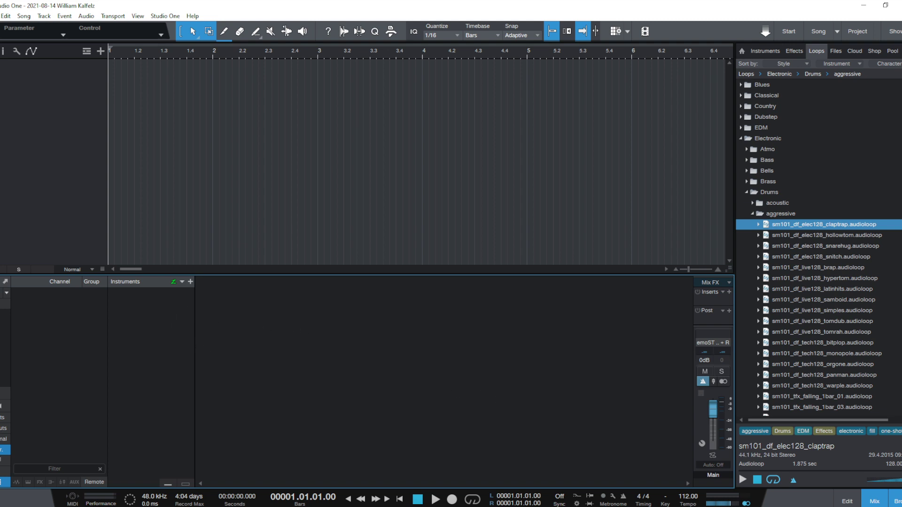
Add a stereo output on SoundGrid outputs 3 and 4 in the song's audio I/O setup, and name it SG CH 2
{"action": "key", "text": "ctrl+period"}
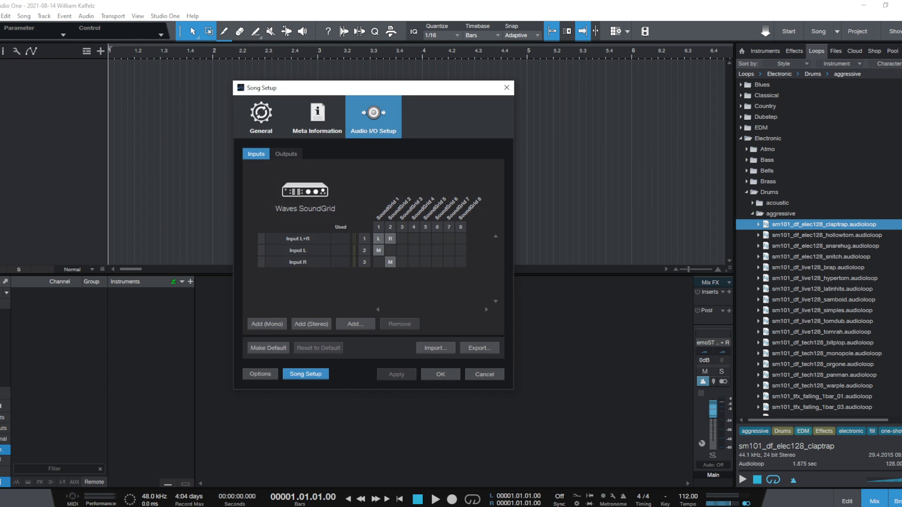
{"action": "left_click", "coordinate": [287, 154]}
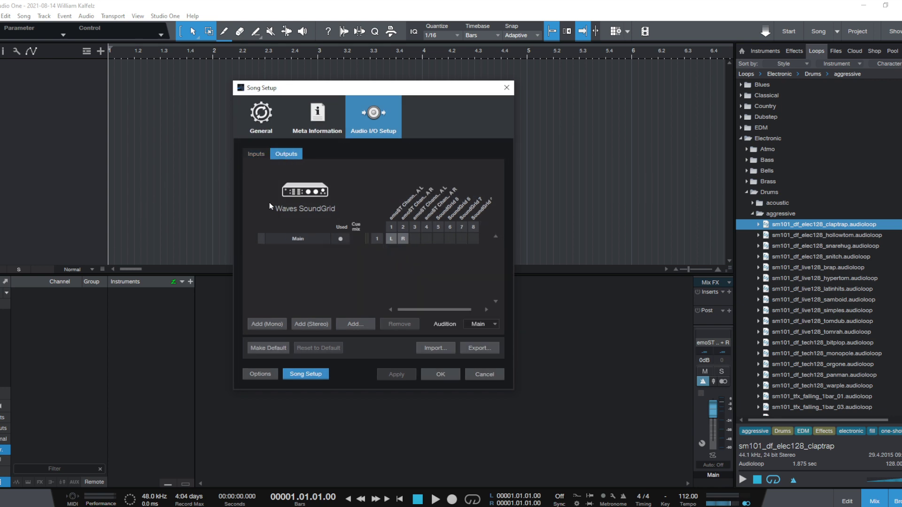
{"action": "left_click", "coordinate": [313, 327]}
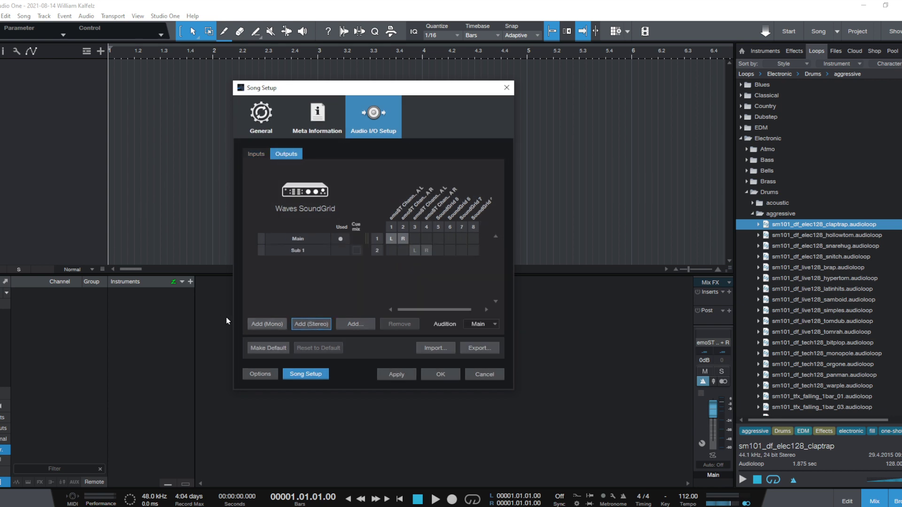
{"action": "left_click", "coordinate": [308, 250]}
{"action": "double_click", "coordinate": [311, 250]}
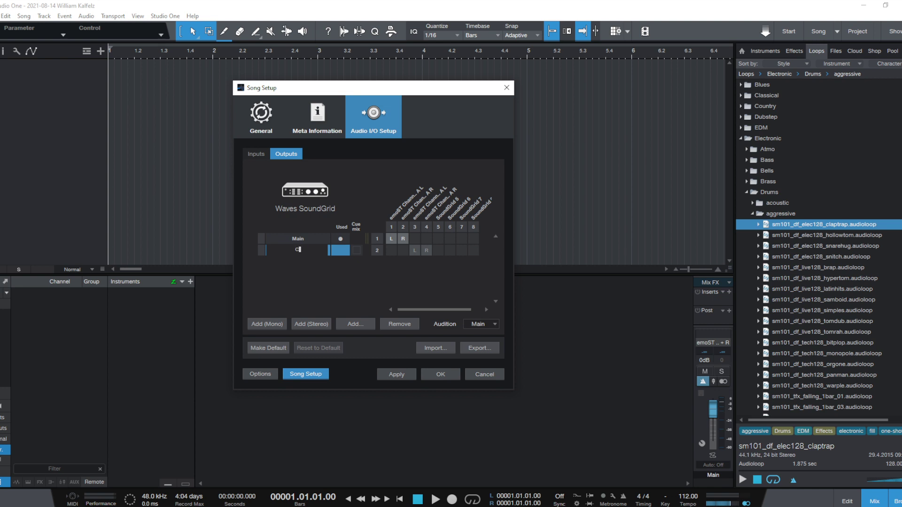
{"action": "type", "text": "SG CH 2"}
{"action": "key", "text": "Return"}
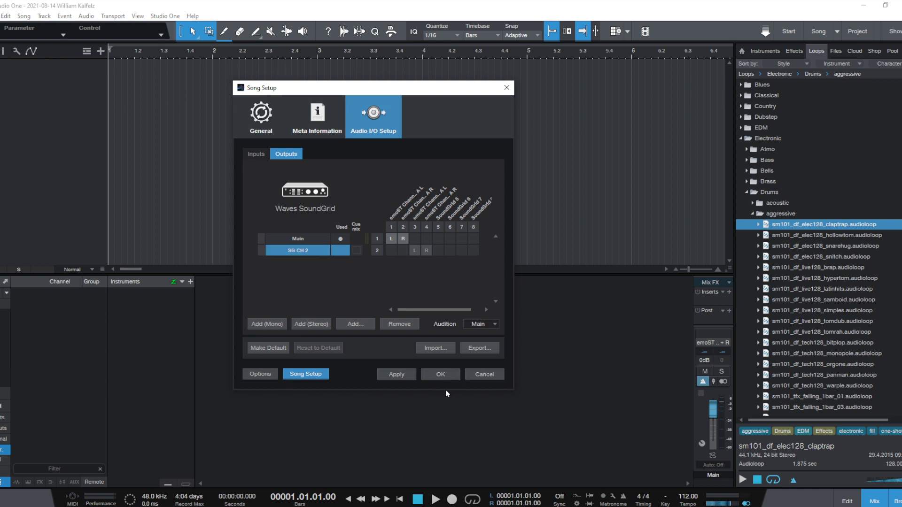
{"action": "left_click", "coordinate": [433, 375]}
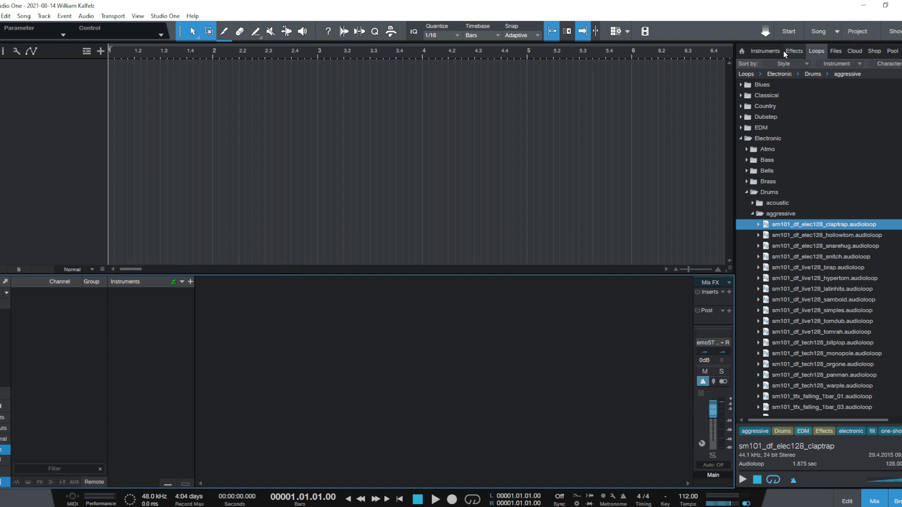
Add the VK-1 Viking Synthesizer to the song as an instrument track, and move its plug-in window aside
{"action": "left_click", "coordinate": [768, 52]}
{"action": "left_click_drag", "start_coordinate": [798, 211], "coordinate": [241, 110]}
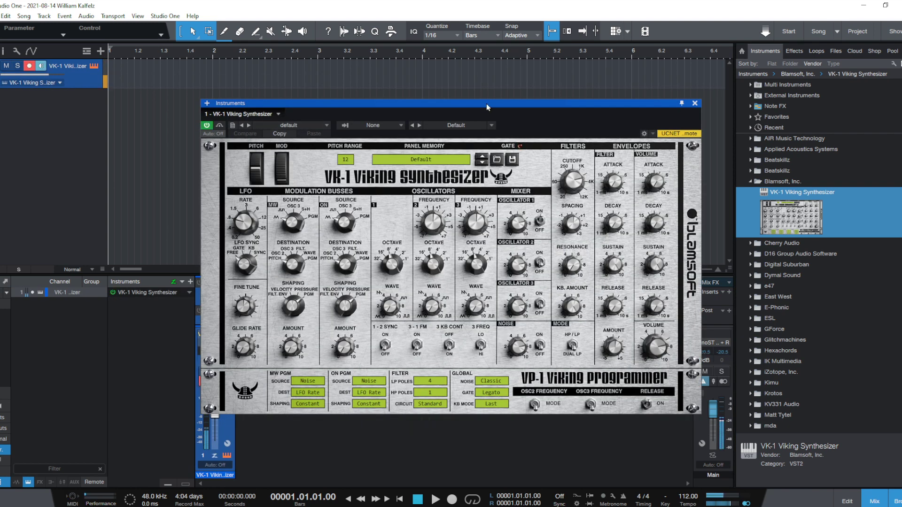
{"action": "left_click_drag", "start_coordinate": [487, 103], "coordinate": [587, 82]}
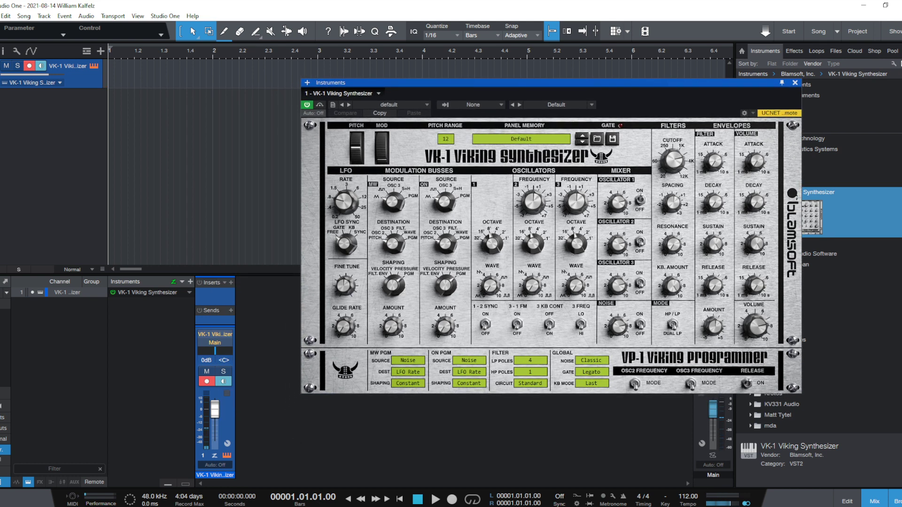
Glance at the SoundGrid Studio mixer, return to Studio One and inspect the hardware output choices of the Main bus
{"action": "key", "text": "alt+Tab"}
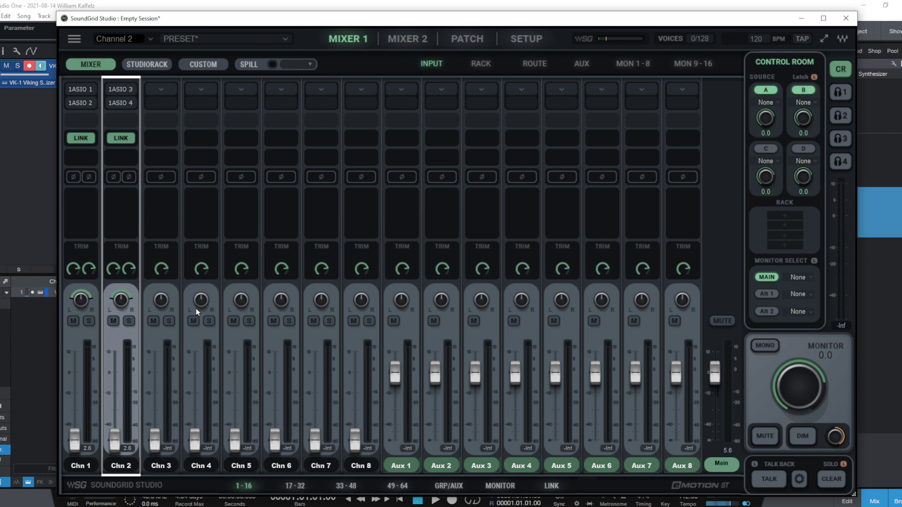
{"action": "key", "text": "alt+Tab"}
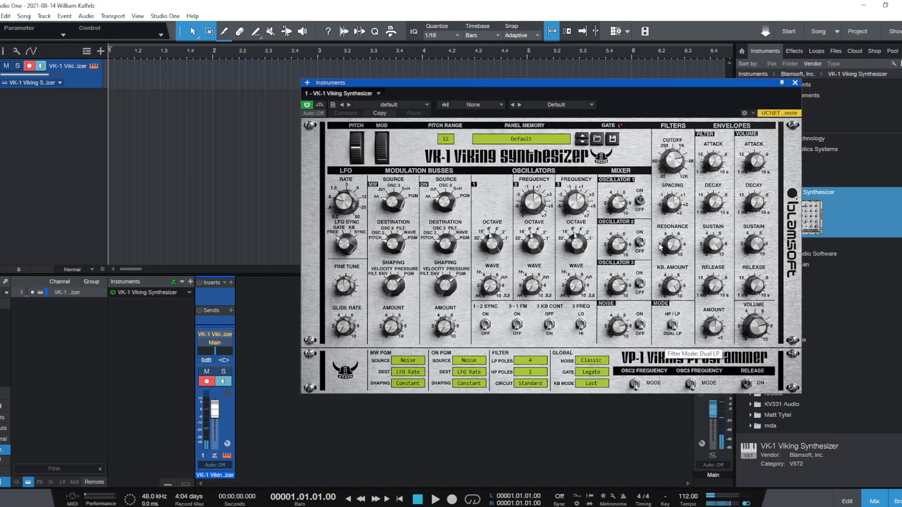
{"action": "left_click_drag", "start_coordinate": [654, 84], "coordinate": [563, 4]}
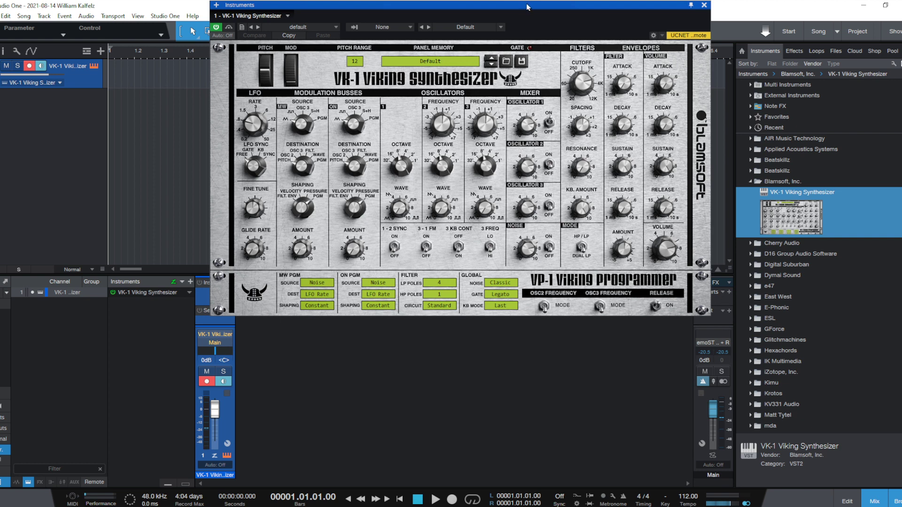
{"action": "left_click_drag", "start_coordinate": [526, 5], "coordinate": [368, 2]}
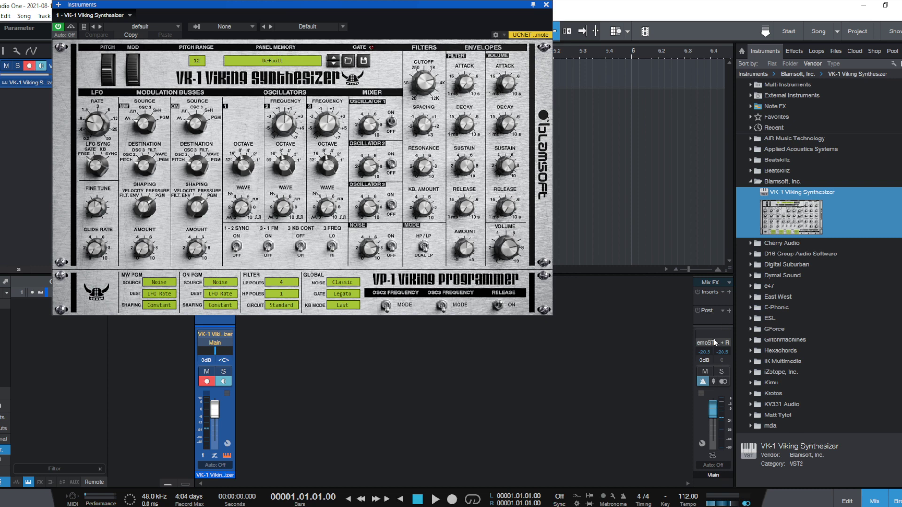
{"action": "left_click", "coordinate": [716, 342]}
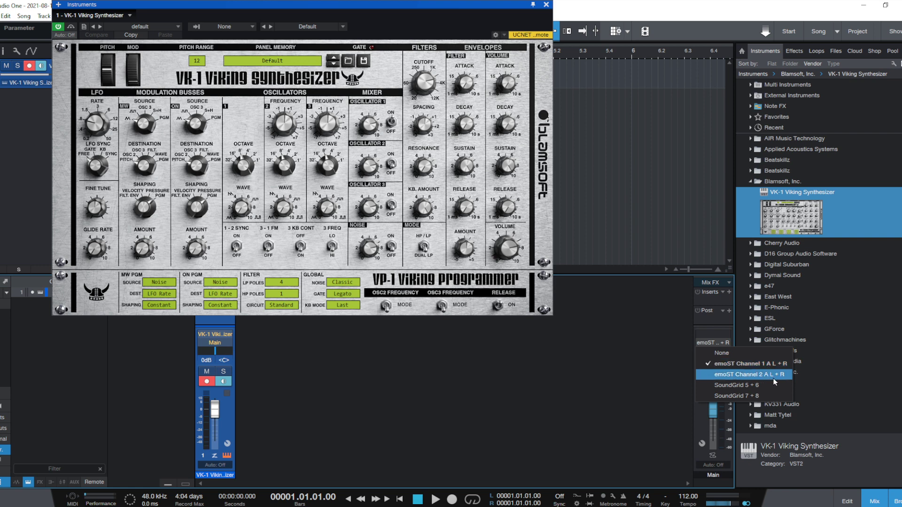
{"action": "left_click", "coordinate": [593, 2]}
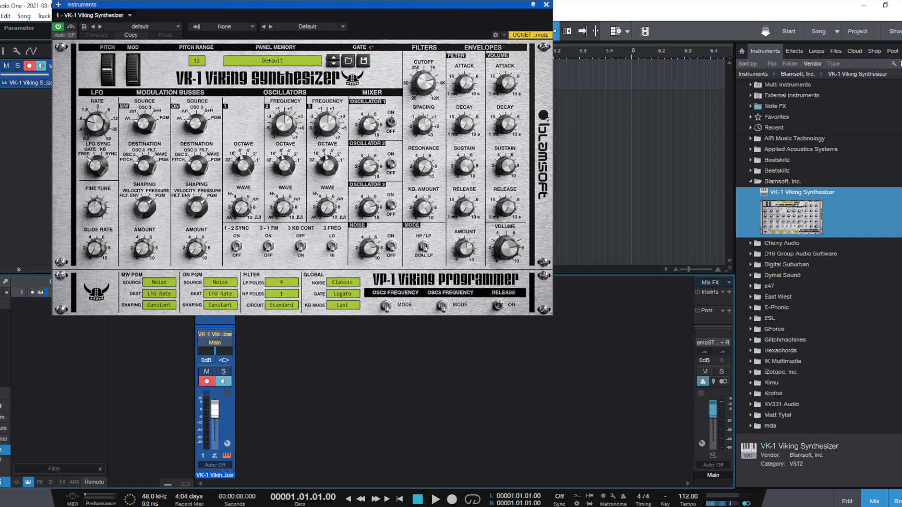
Switch to SoundGrid Studio and check the synthesizer's signal on the Channel 1 meter, with that channel selected
{"action": "key", "text": "alt+Tab"}
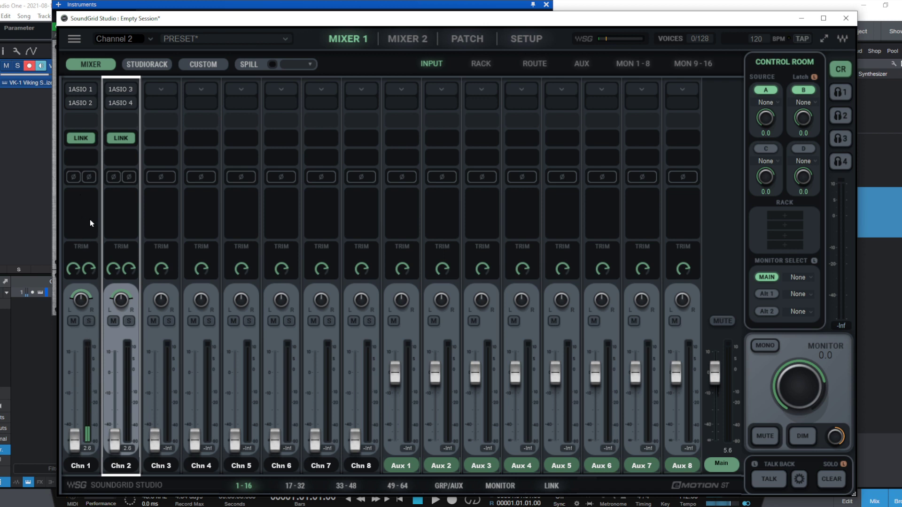
{"action": "left_click", "coordinate": [90, 464]}
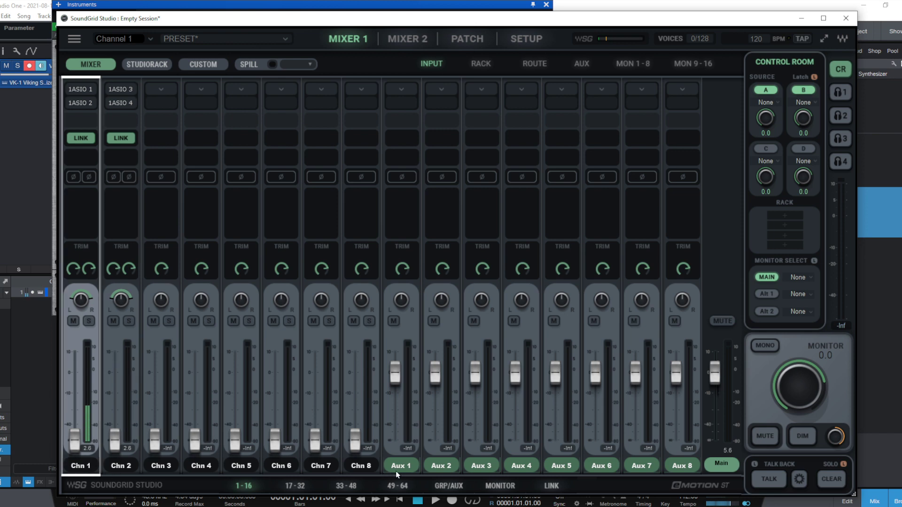
Return to Studio One and route the VK-1 Viking Synthesizer channel's output to SG CH 2
{"action": "left_click", "coordinate": [288, 5]}
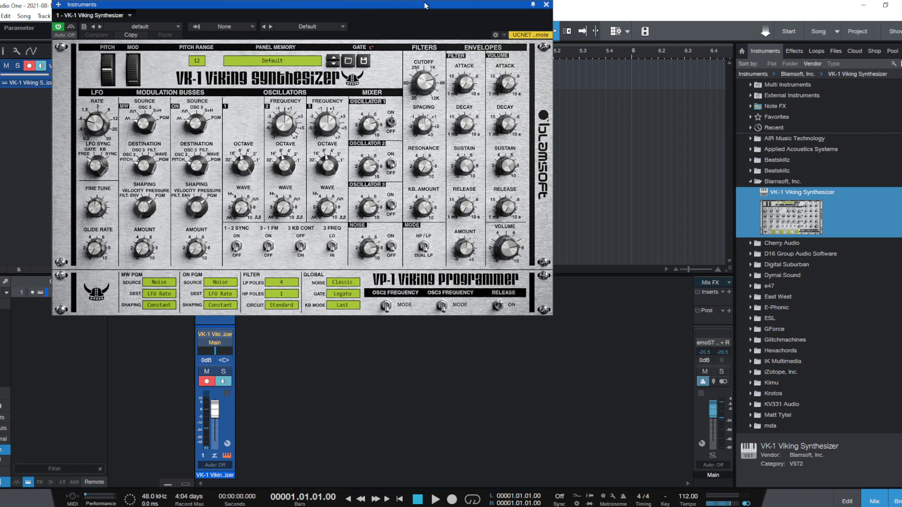
{"action": "left_click_drag", "start_coordinate": [424, 4], "coordinate": [672, 29]}
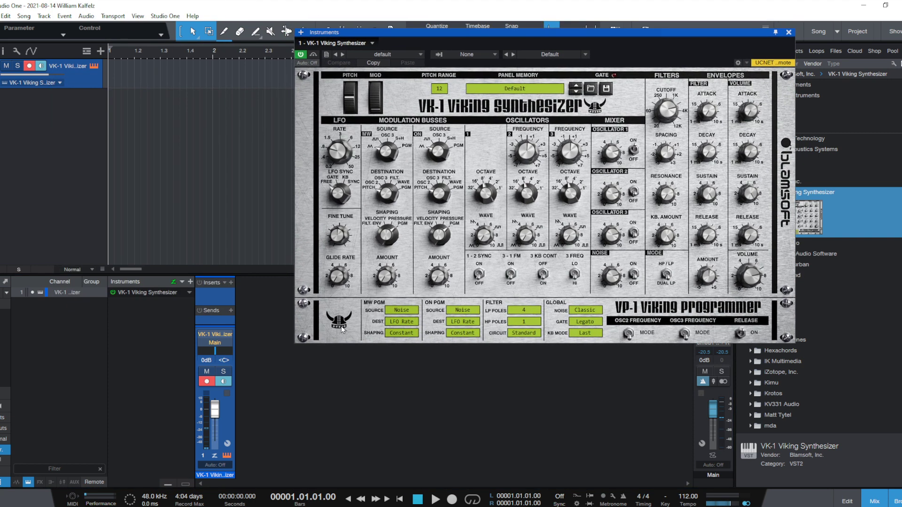
{"action": "left_click", "coordinate": [219, 343]}
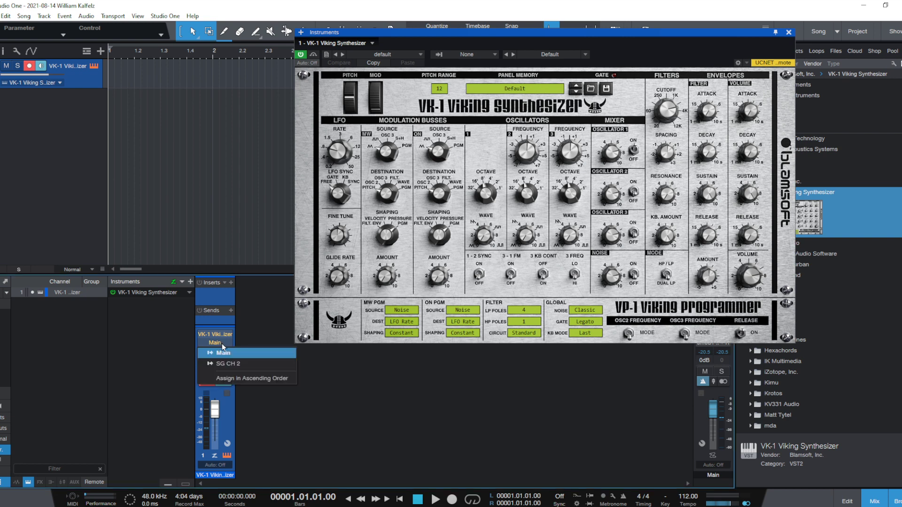
{"action": "left_click", "coordinate": [242, 366]}
Switch to SoundGrid Studio and insert the Abbey Road Plates reverb in the first rack slot of Channel 2
{"action": "left_click", "coordinate": [383, 506]}
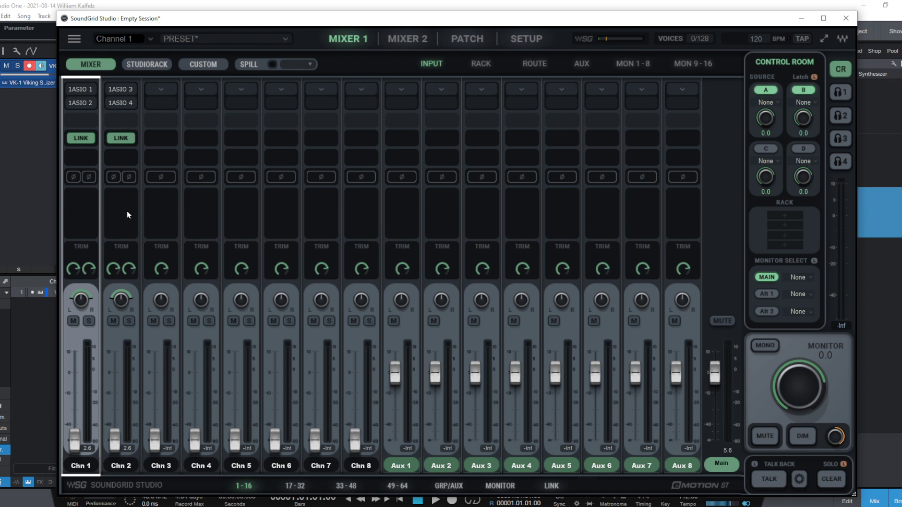
{"action": "left_click", "coordinate": [481, 64]}
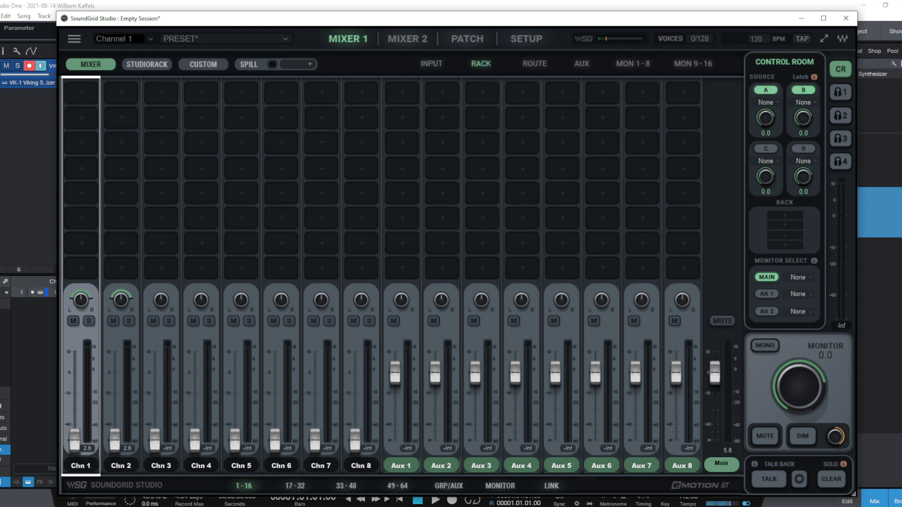
{"action": "left_click", "coordinate": [108, 95]}
{"action": "mouse_move", "coordinate": [137, 94]}
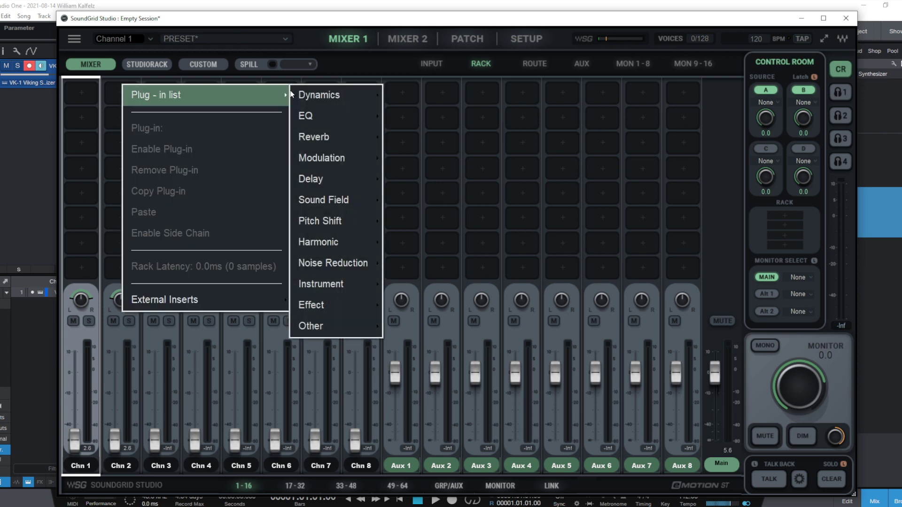
{"action": "mouse_move", "coordinate": [334, 95]}
{"action": "mouse_move", "coordinate": [340, 137]}
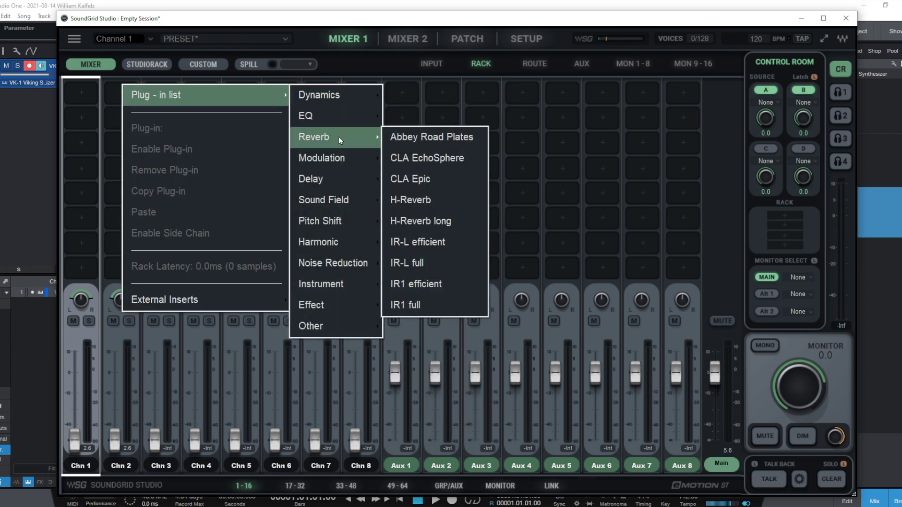
{"action": "left_click", "coordinate": [418, 139]}
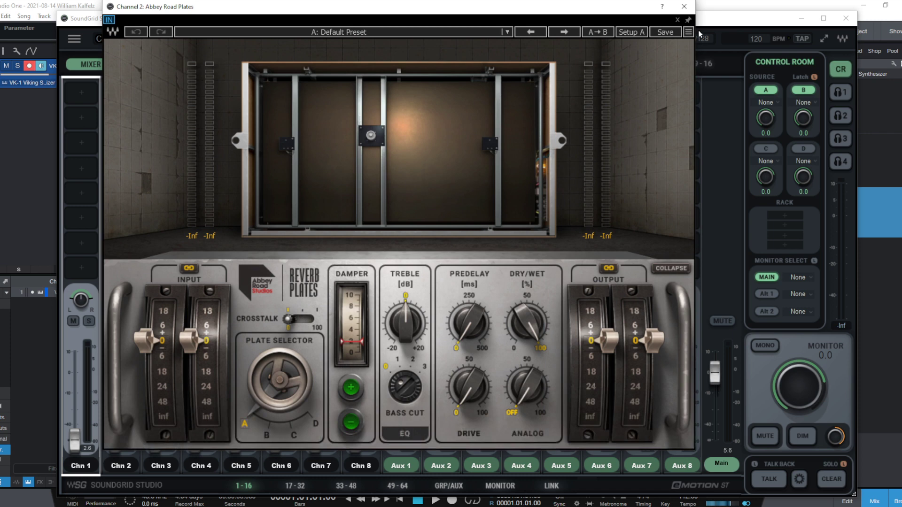
Close the Abbey Road Plates window, switch to Studio One and close the VK-1 Viking Synthesizer window
{"action": "left_click", "coordinate": [683, 7]}
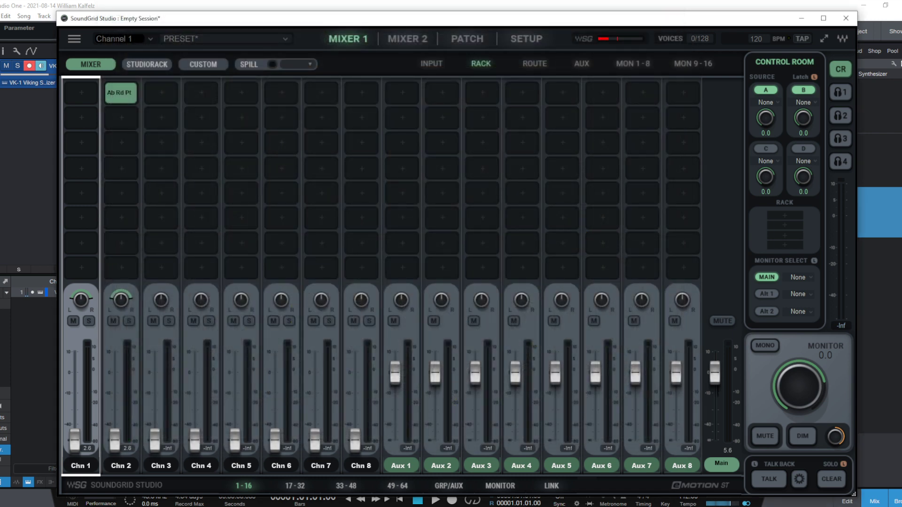
{"action": "mouse_move", "coordinate": [396, 506]}
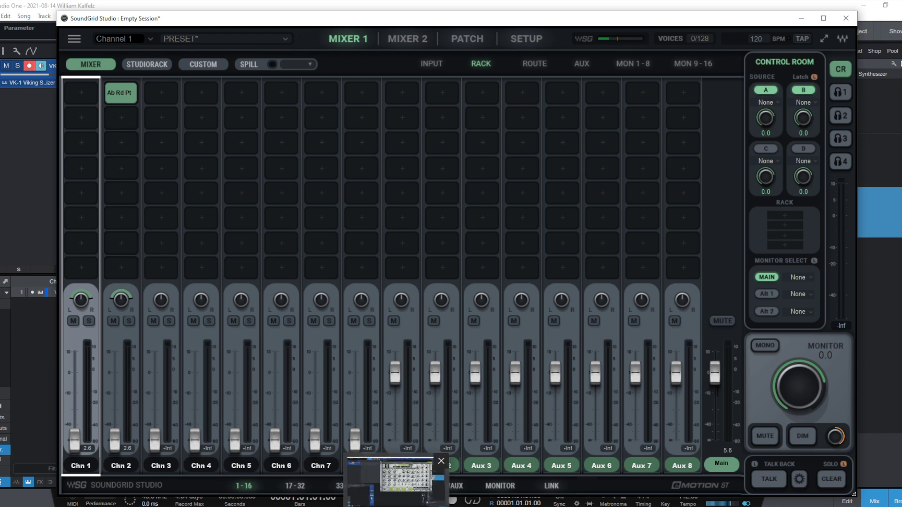
{"action": "left_click", "coordinate": [397, 506]}
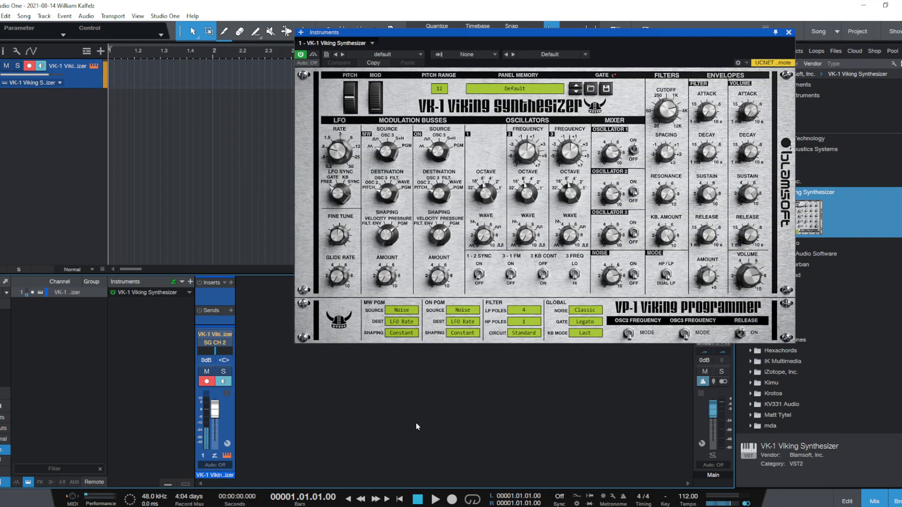
{"action": "left_click", "coordinate": [789, 33]}
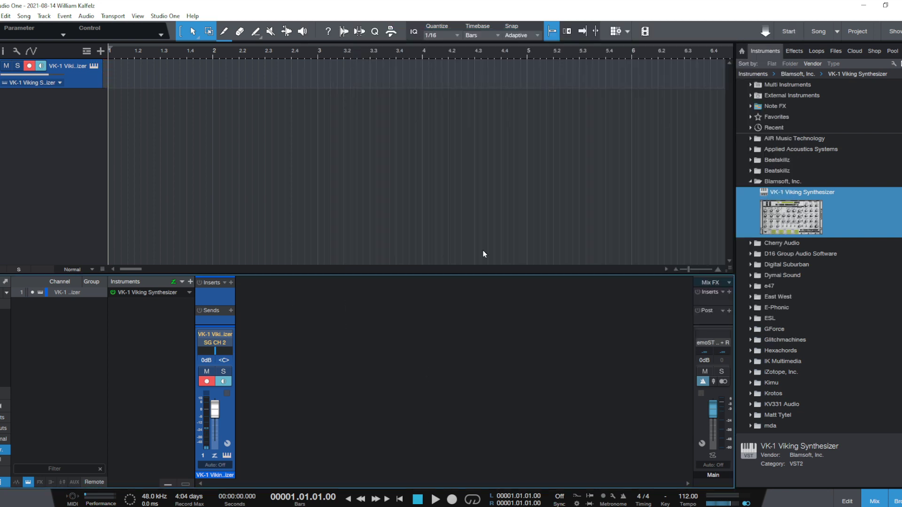
Disarm recording on the VK-1 Viking Synthesizer channel and keep its input monitoring on
{"action": "left_click", "coordinate": [231, 284]}
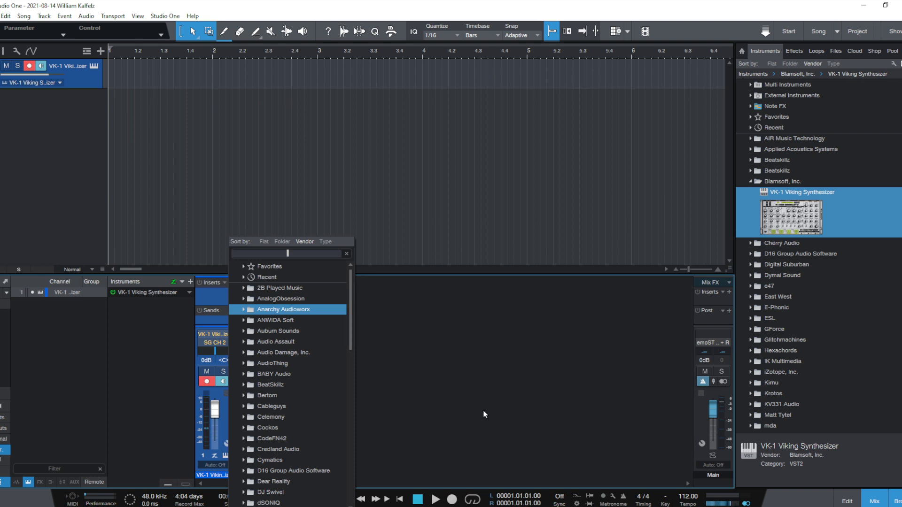
{"action": "left_click", "coordinate": [447, 361]}
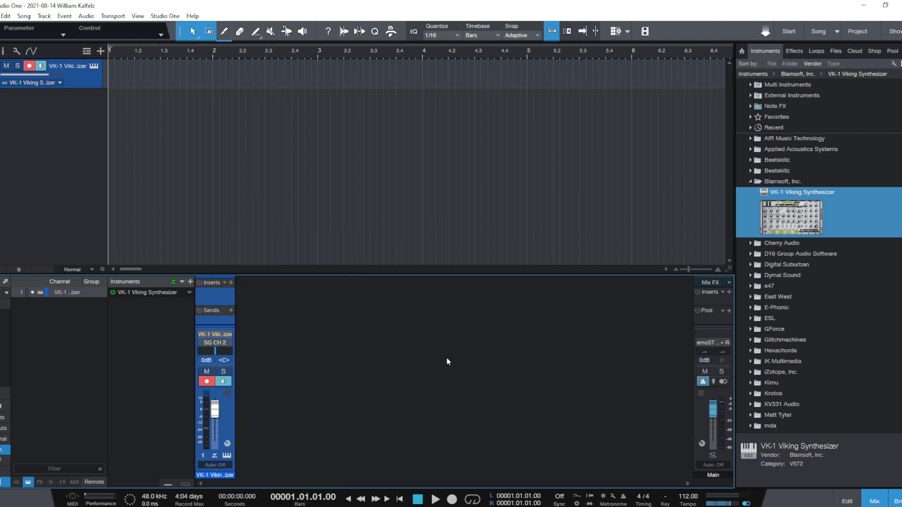
{"action": "left_click", "coordinate": [224, 381]}
{"action": "left_click", "coordinate": [207, 383]}
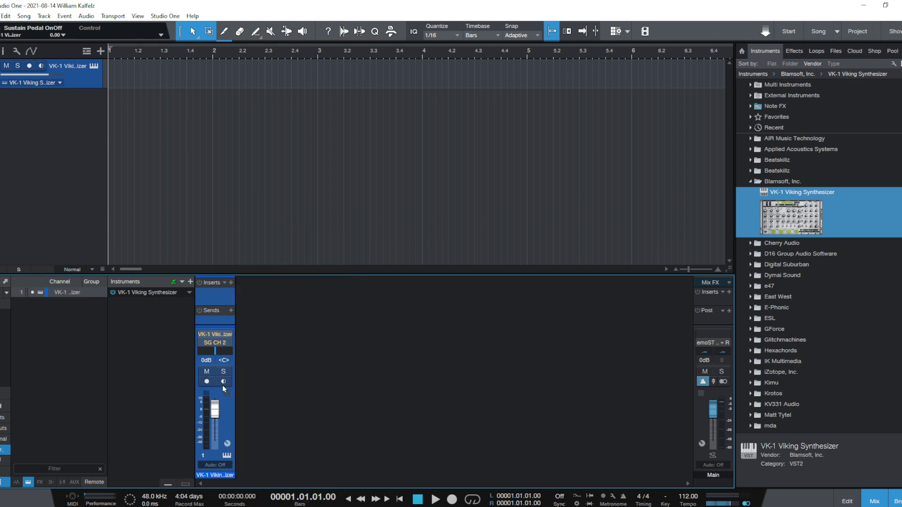
{"action": "left_click", "coordinate": [224, 381]}
Switch to SoundGrid Studio and remove the Abbey Road Plates reverb from Channel 2's rack
{"action": "left_click", "coordinate": [299, 506]}
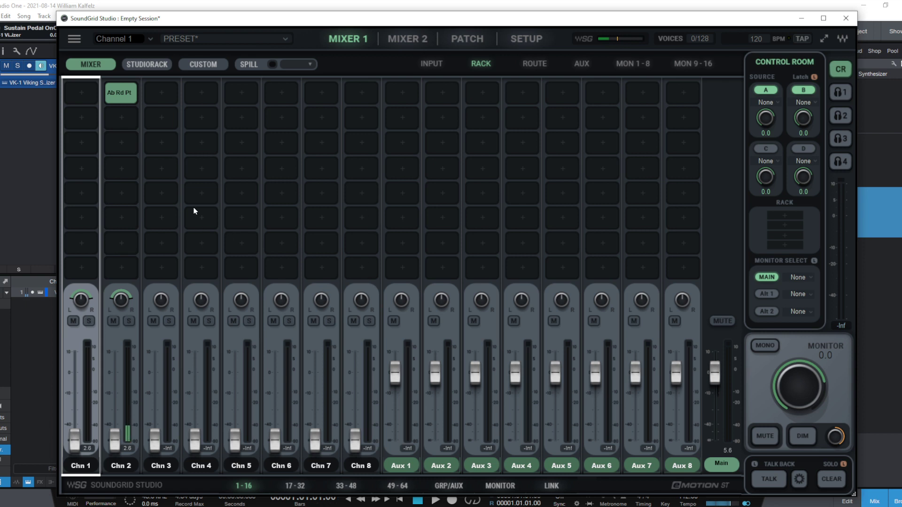
{"action": "right_click", "coordinate": [125, 103]}
{"action": "left_click", "coordinate": [227, 208]}
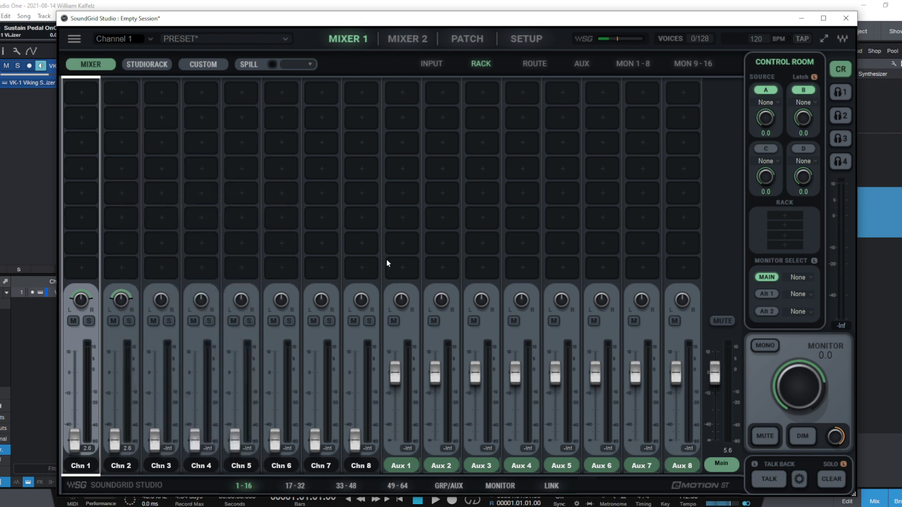
Glance at Studio One, return to SoundGrid Studio and raise the Channel 2 and Channel 1 faders to slightly above 0 dB
{"action": "left_click", "coordinate": [552, 5]}
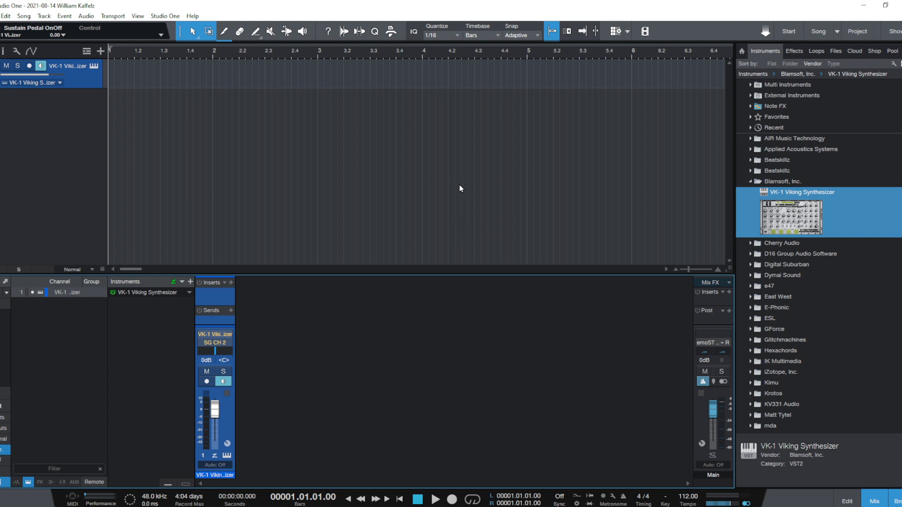
{"action": "left_click", "coordinate": [328, 506]}
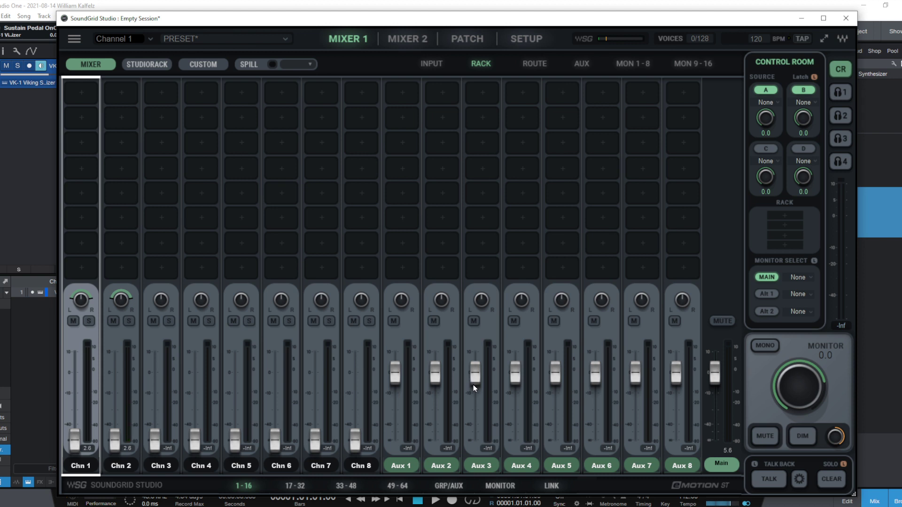
{"action": "left_click", "coordinate": [115, 441]}
{"action": "left_click_drag", "start_coordinate": [114, 441], "coordinate": [115, 365]}
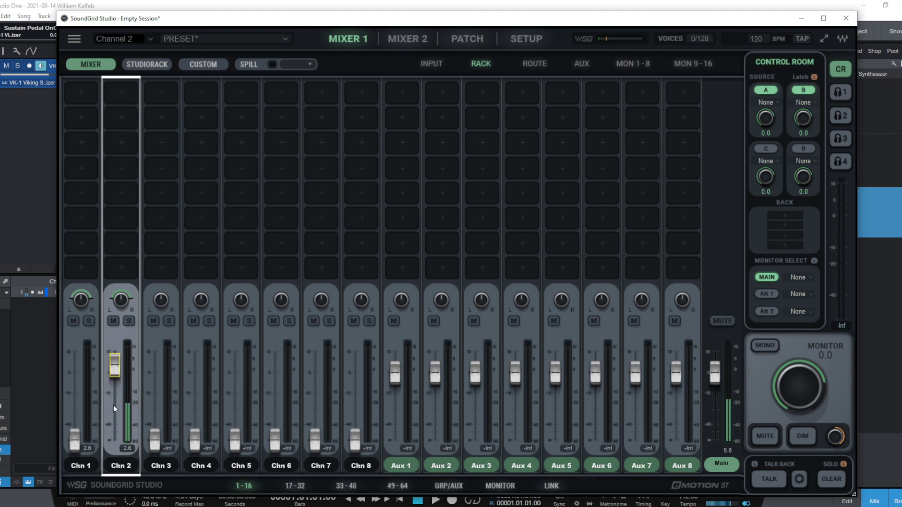
{"action": "left_click_drag", "start_coordinate": [76, 438], "coordinate": [75, 366]}
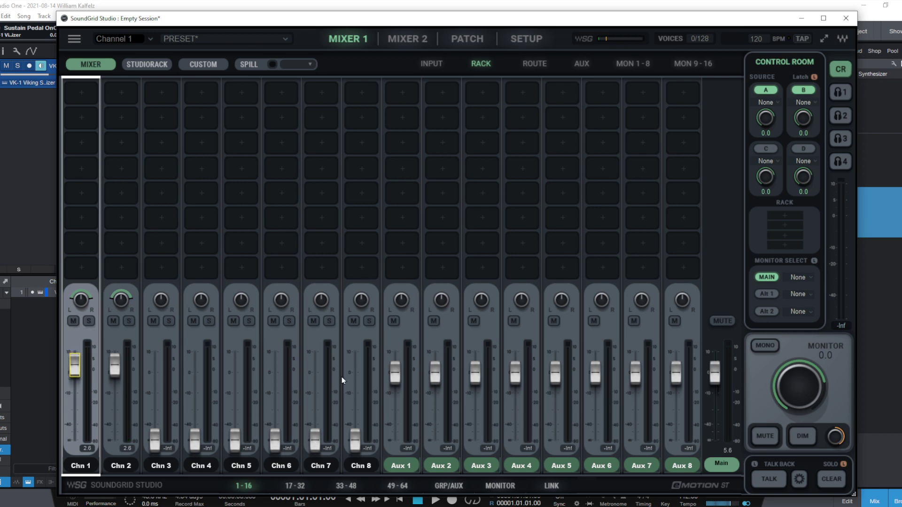
Return to Studio One and look at the plug-ins available as inserts for the VK-1 Viking Synthesizer channel
{"action": "key", "text": "alt+Tab"}
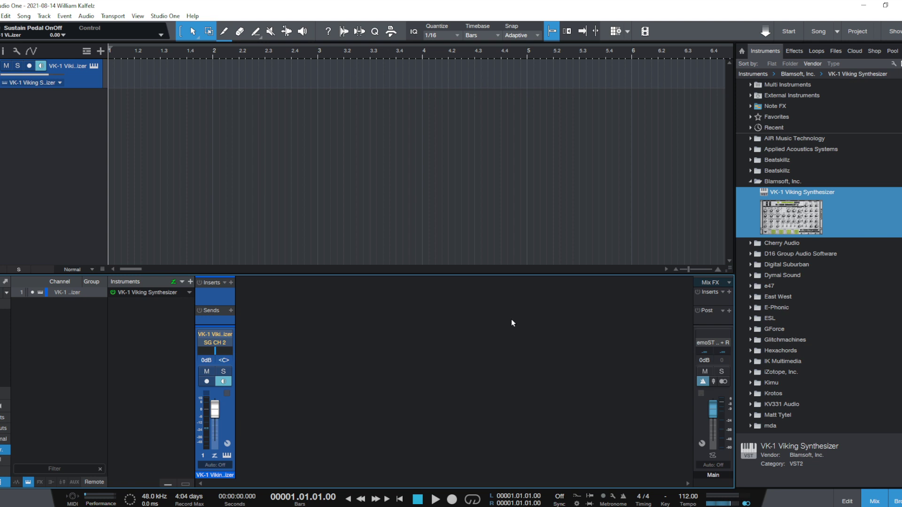
{"action": "right_click", "coordinate": [435, 350]}
{"action": "left_click", "coordinate": [431, 330]}
{"action": "left_click", "coordinate": [231, 283]}
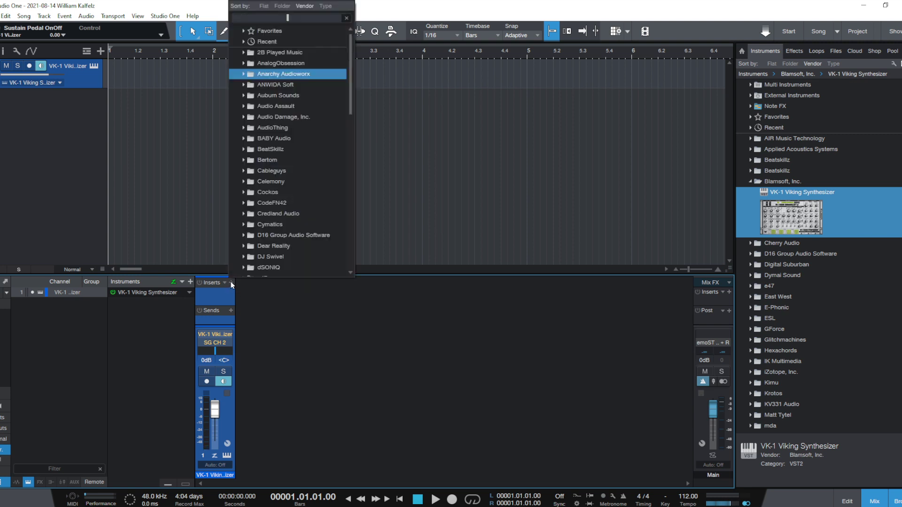
{"action": "left_click", "coordinate": [288, 333]}
Record-arm the VK-1 Viking Synthesizer channel and insert the StudioRack Stereo plug-in on it
{"action": "left_click", "coordinate": [205, 383]}
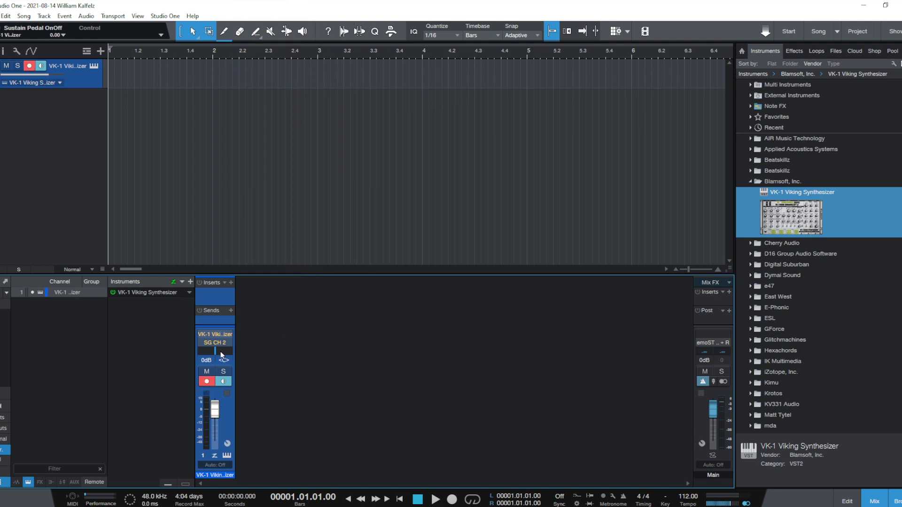
{"action": "left_click", "coordinate": [231, 283]}
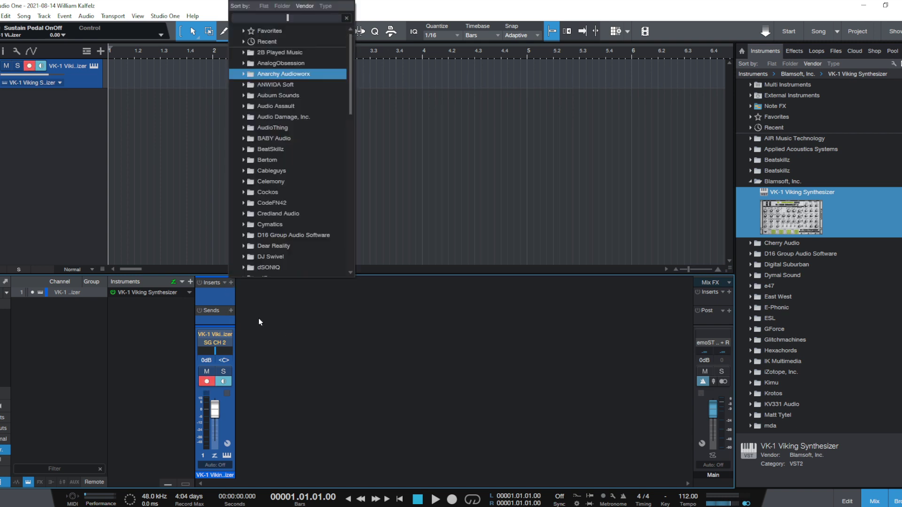
{"action": "type", "text": "studiuo"}
{"action": "key", "text": "BackSpace"}
{"action": "key", "text": "BackSpace"}
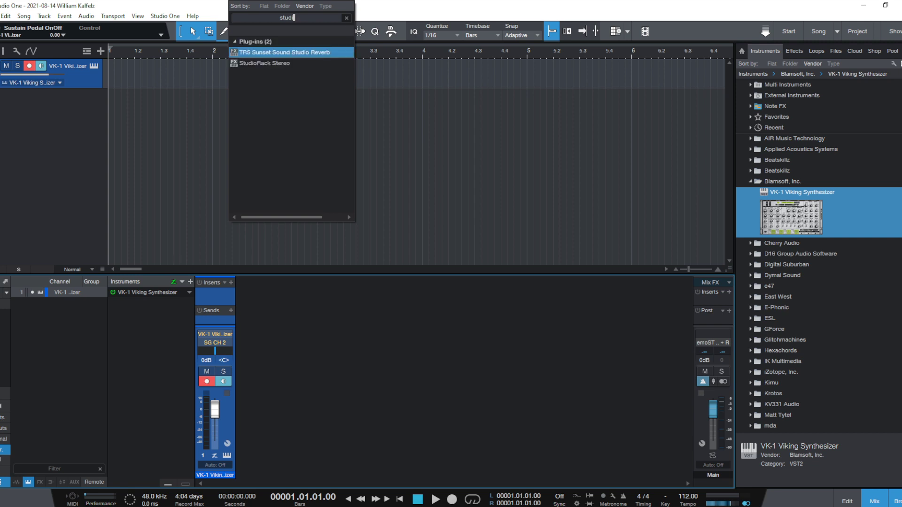
{"action": "key", "text": "Down"}
{"action": "key", "text": "Return"}
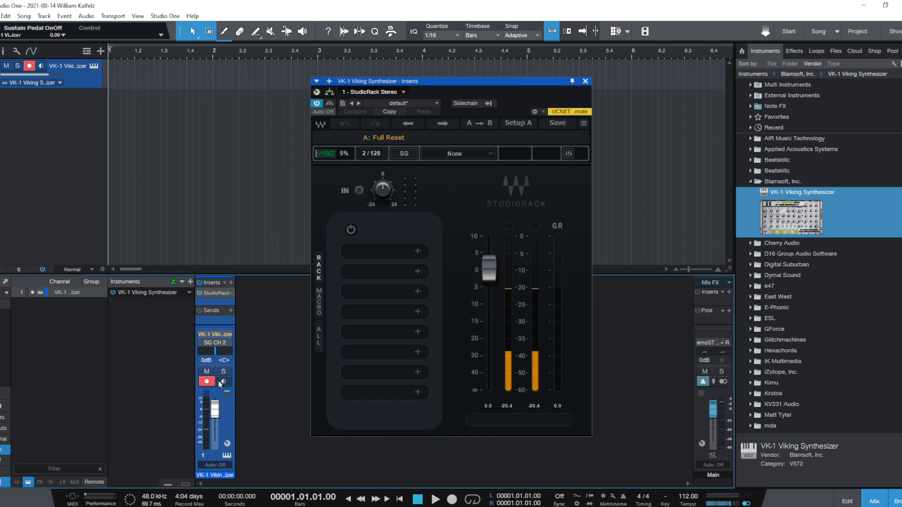
Disarm recording on the synthesizer channel with its input monitoring on, and bypass its StudioRack insert
{"action": "left_click", "coordinate": [206, 382]}
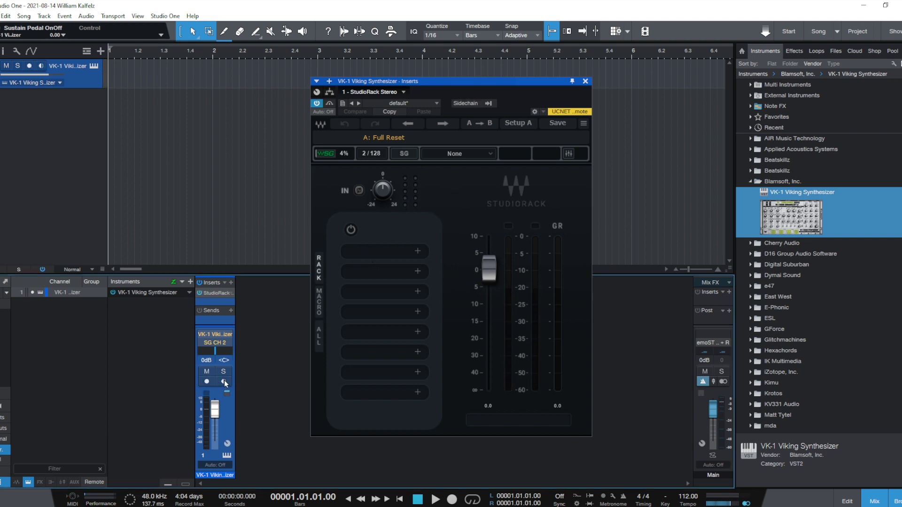
{"action": "left_click", "coordinate": [224, 380]}
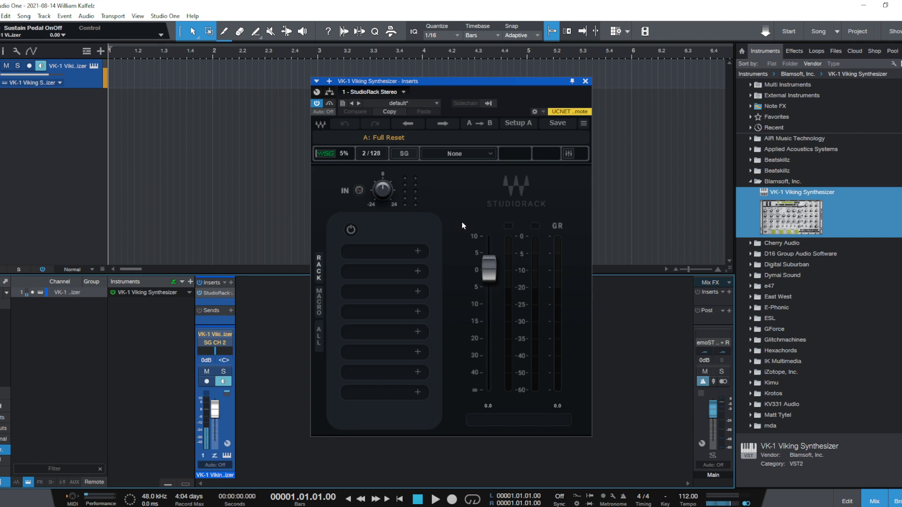
{"action": "left_click", "coordinate": [200, 292]}
Route the VK-1 channel's output to Main in Studio One, checking the SoundGrid Studio channel meters before and after the change
{"action": "key", "text": "alt+Tab"}
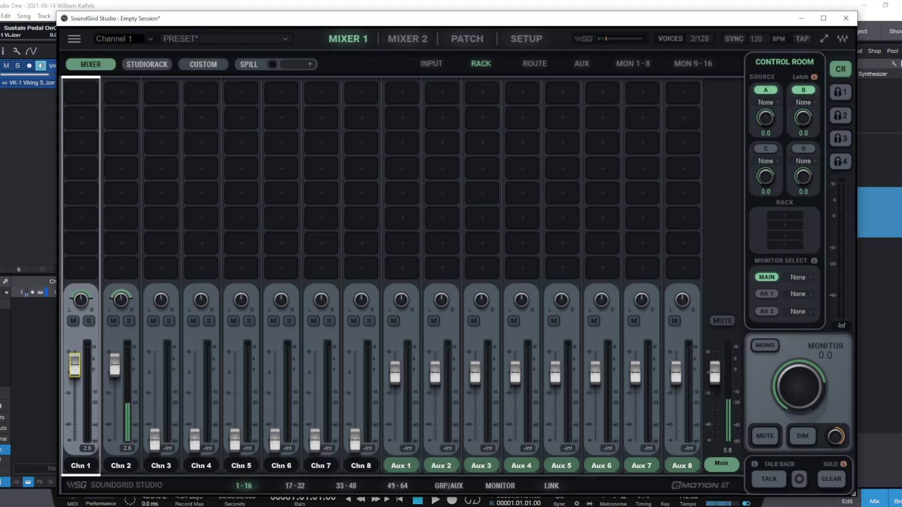
{"action": "key", "text": "alt+Tab"}
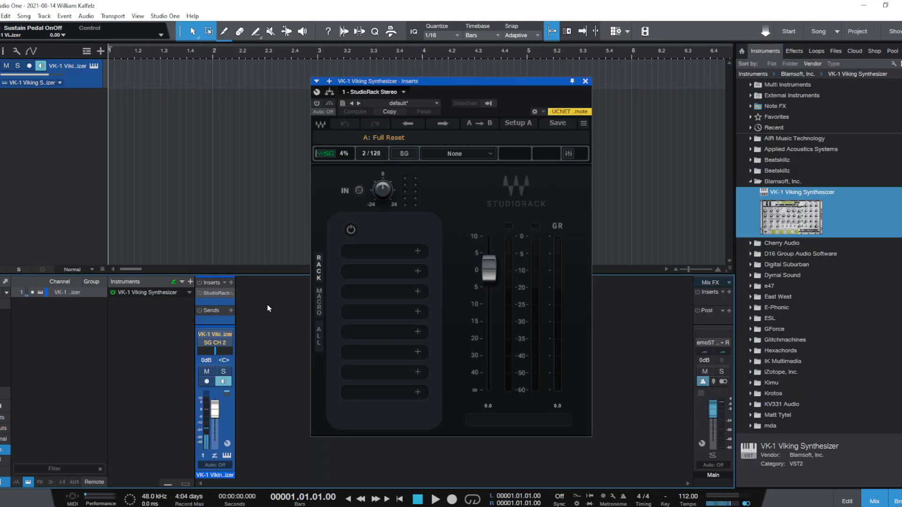
{"action": "left_click", "coordinate": [223, 336]}
{"action": "left_click", "coordinate": [221, 344]}
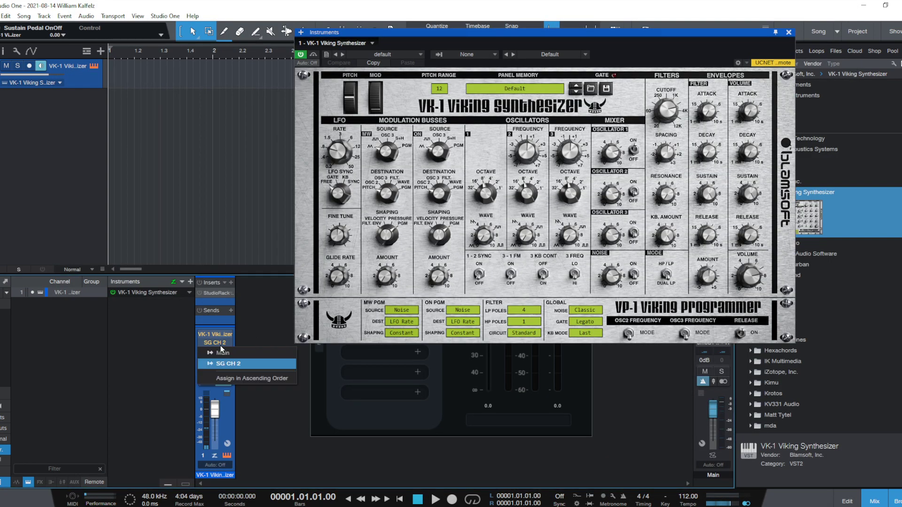
{"action": "left_click", "coordinate": [243, 361]}
{"action": "key", "text": "alt+Tab"}
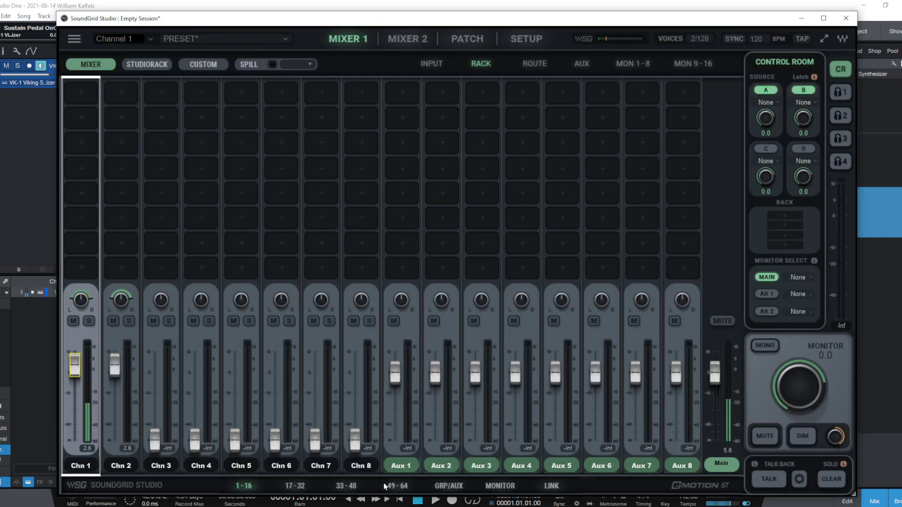
{"action": "key", "text": "alt+Tab"}
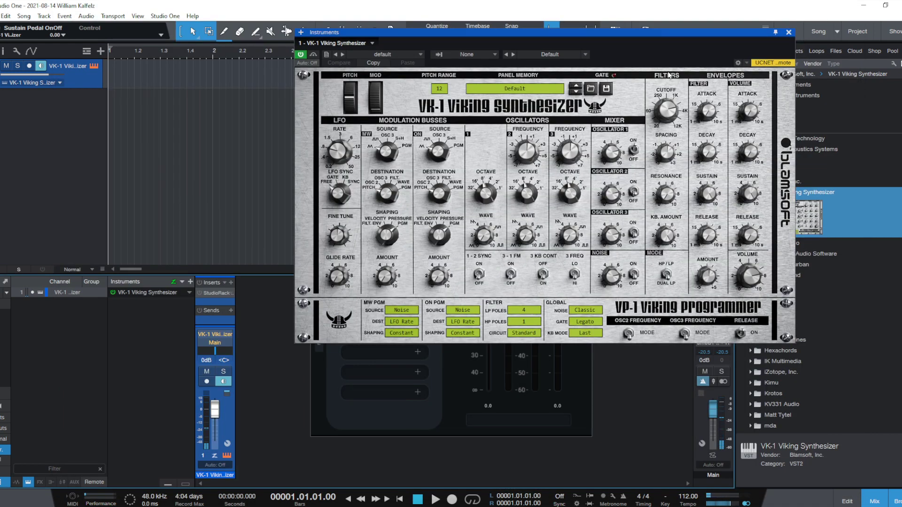